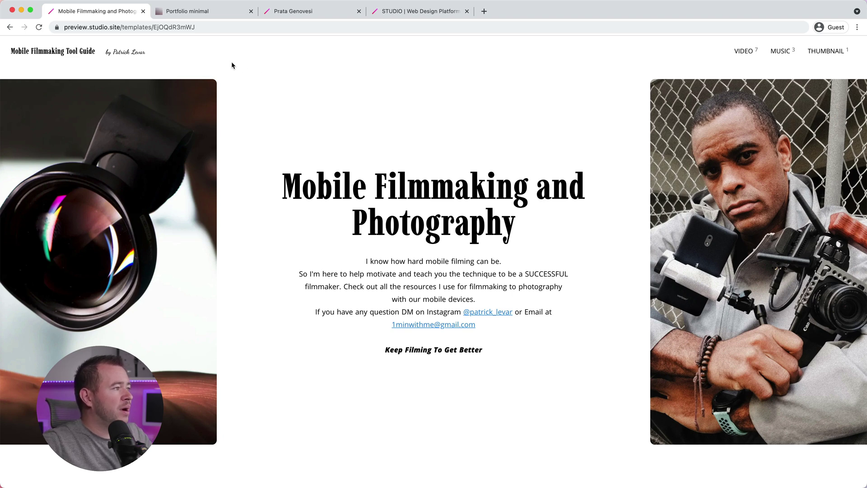
Reload the Mobile Filmmaking template preview and scroll down the page.
{"action": "left_click", "coordinate": [39, 28]}
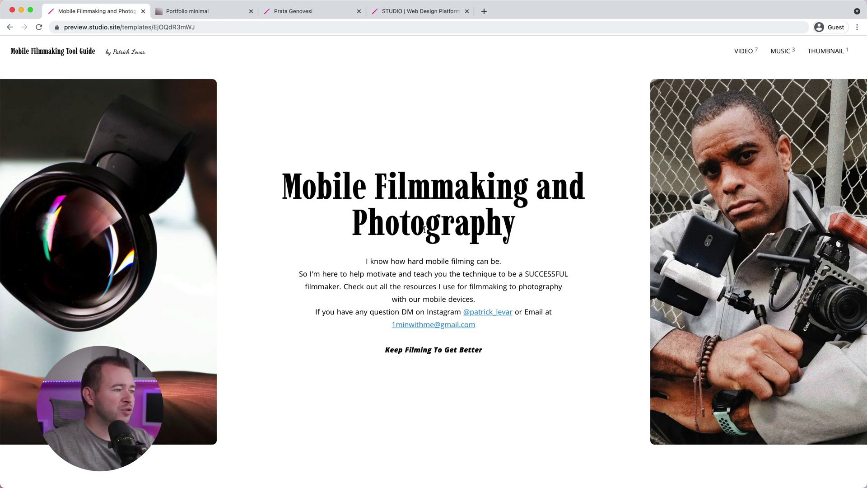
{"action": "scroll", "coordinate": [434, 214], "scroll_direction": "down", "scroll_amount": 10}
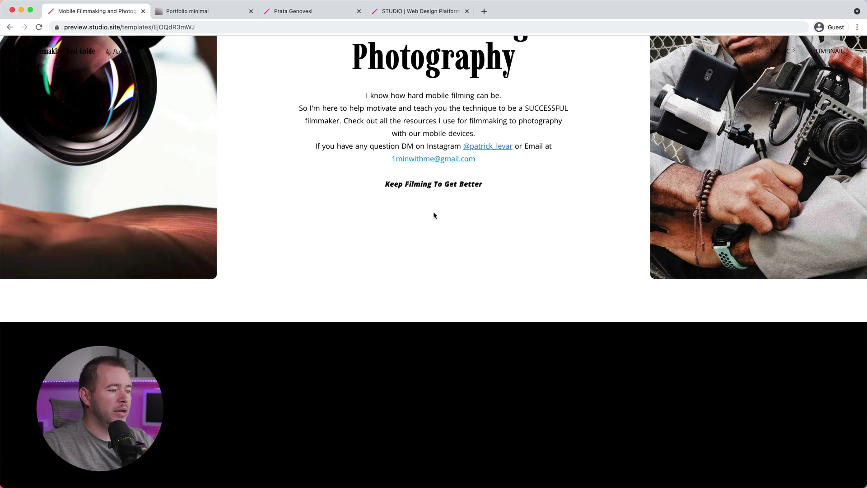
{"action": "scroll", "coordinate": [434, 215], "scroll_direction": "down", "scroll_amount": 8}
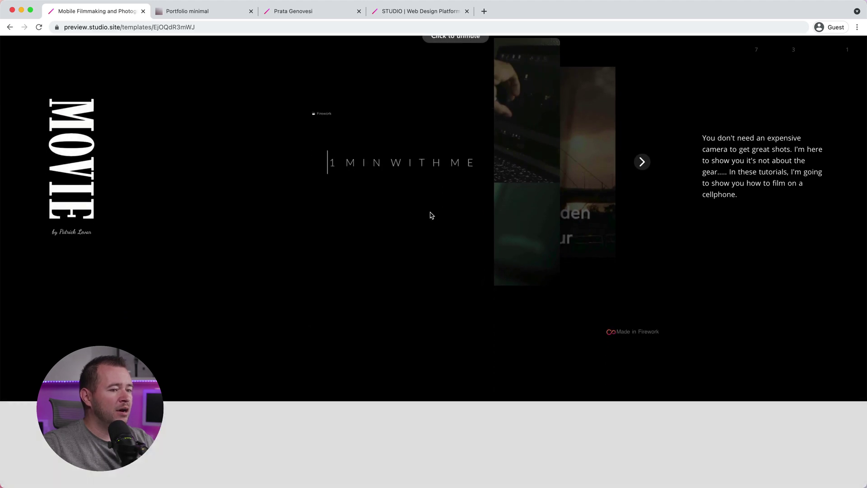
{"action": "scroll", "coordinate": [285, 172], "scroll_direction": "down", "scroll_amount": 12}
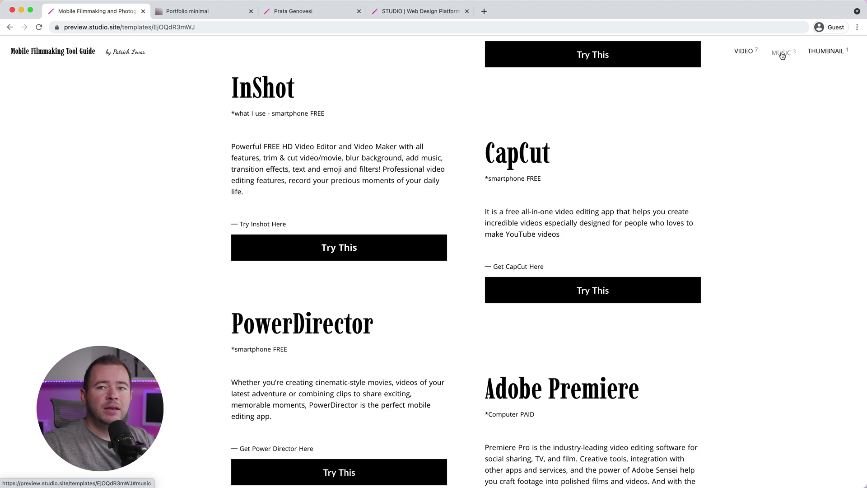
Jump between the Music, Video and Thumbnail sections, ending on Thumbnails.
{"action": "left_click", "coordinate": [782, 54]}
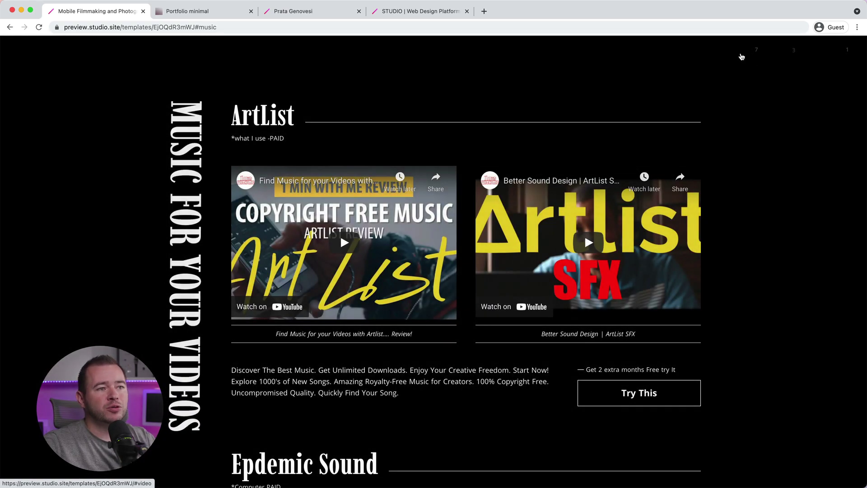
{"action": "left_click", "coordinate": [743, 55]}
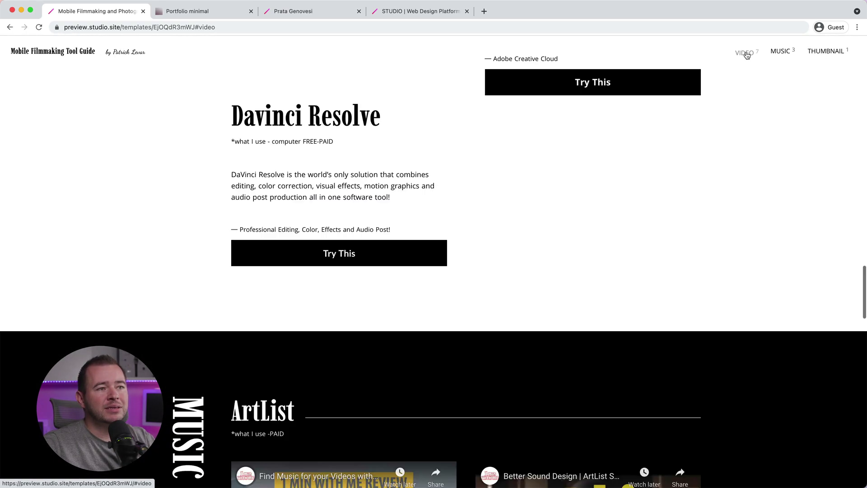
{"action": "left_click", "coordinate": [808, 53]}
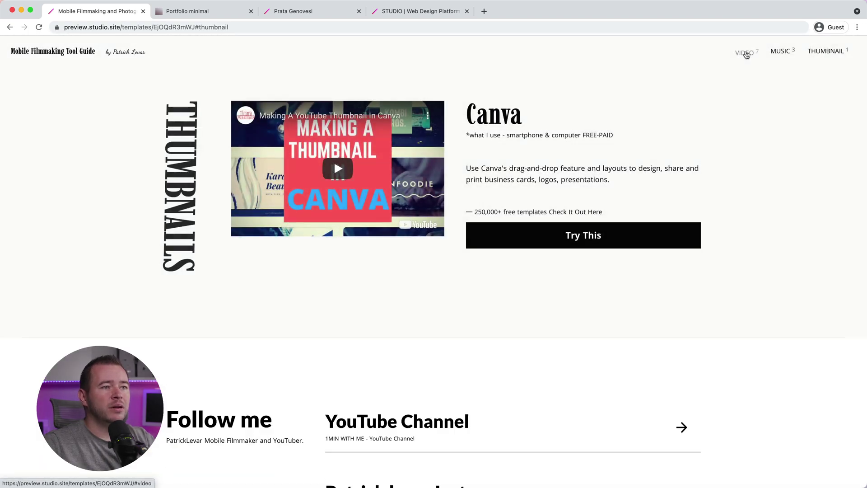
{"action": "left_click", "coordinate": [746, 54]}
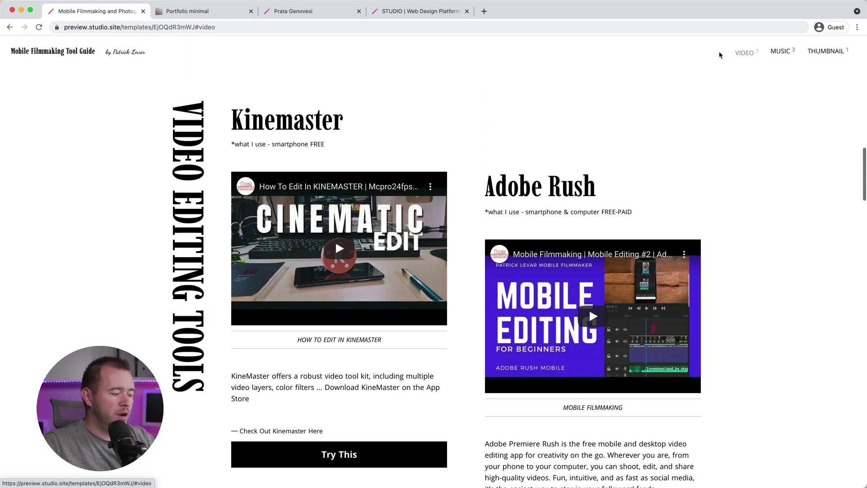
{"action": "left_click", "coordinate": [817, 53]}
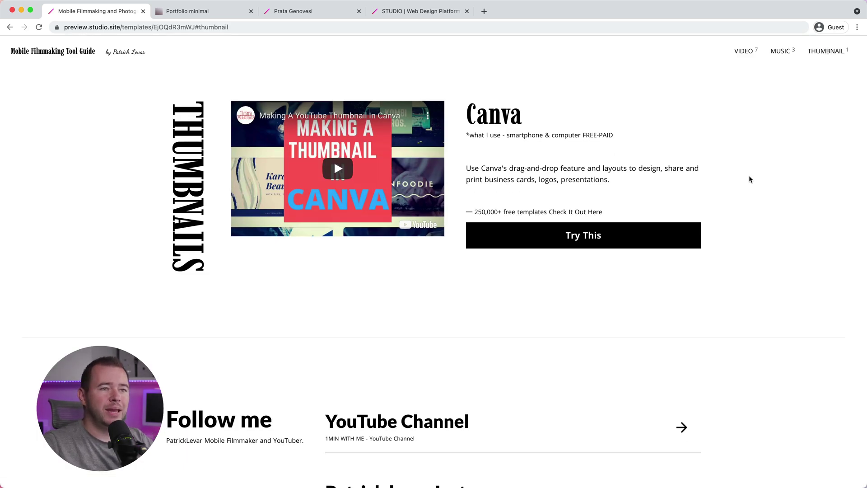
Switch to the Portfolio minimal template preview and scroll through its page.
{"action": "left_click", "coordinate": [185, 13]}
{"action": "scroll", "coordinate": [419, 160], "scroll_direction": "down", "scroll_amount": 13}
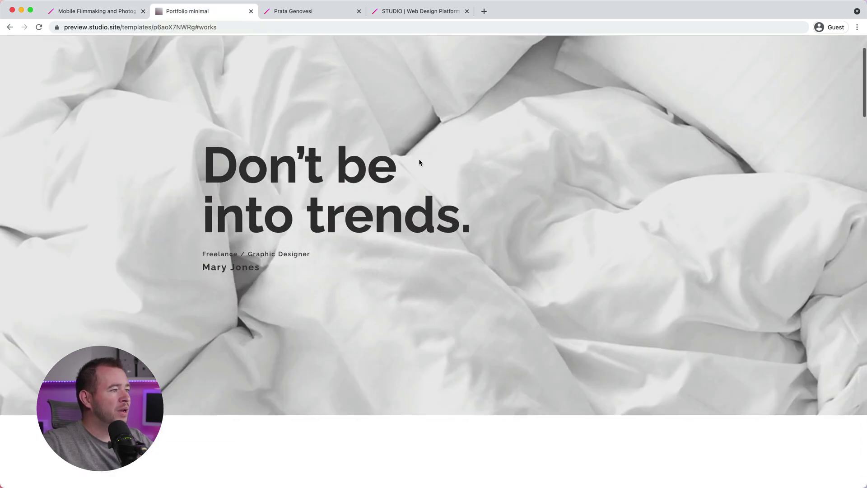
{"action": "scroll", "coordinate": [419, 161], "scroll_direction": "down", "scroll_amount": 15}
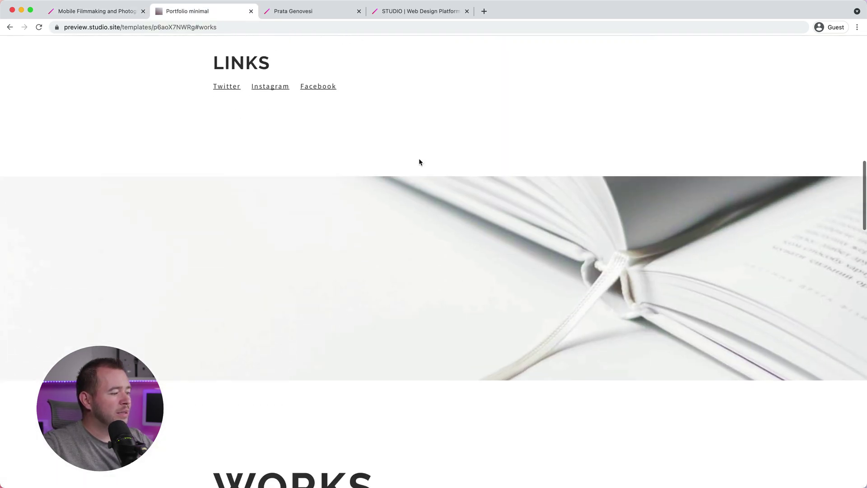
{"action": "scroll", "coordinate": [420, 163], "scroll_direction": "down", "scroll_amount": 8}
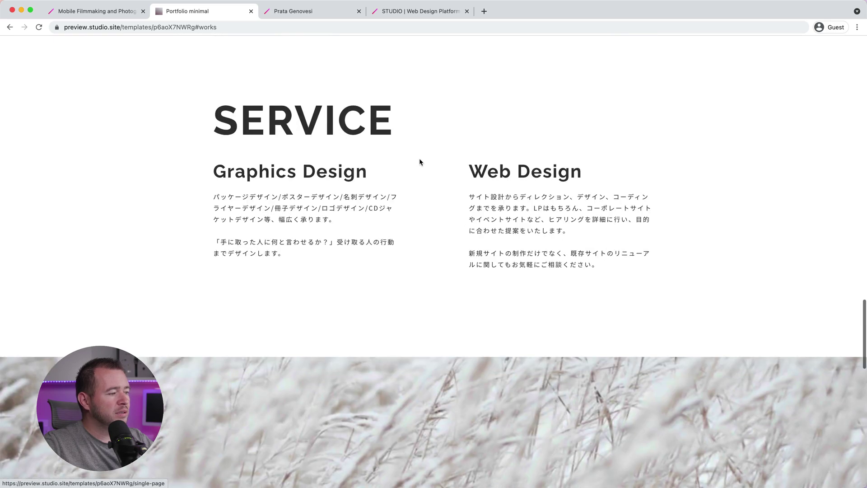
{"action": "scroll", "coordinate": [419, 162], "scroll_direction": "up", "scroll_amount": 15}
{"action": "scroll", "coordinate": [419, 162], "scroll_direction": "up", "scroll_amount": 13}
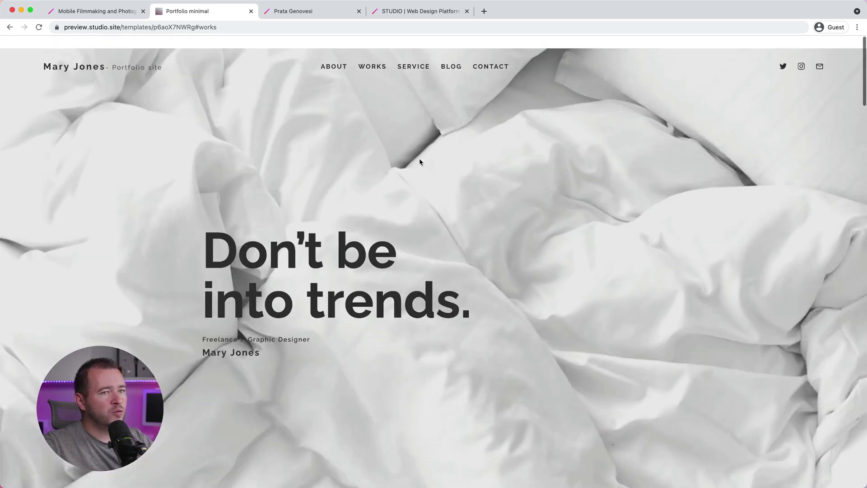
Jump to the WORKS section, return to the top, then move to the live portfolio site.
{"action": "left_click", "coordinate": [375, 55]}
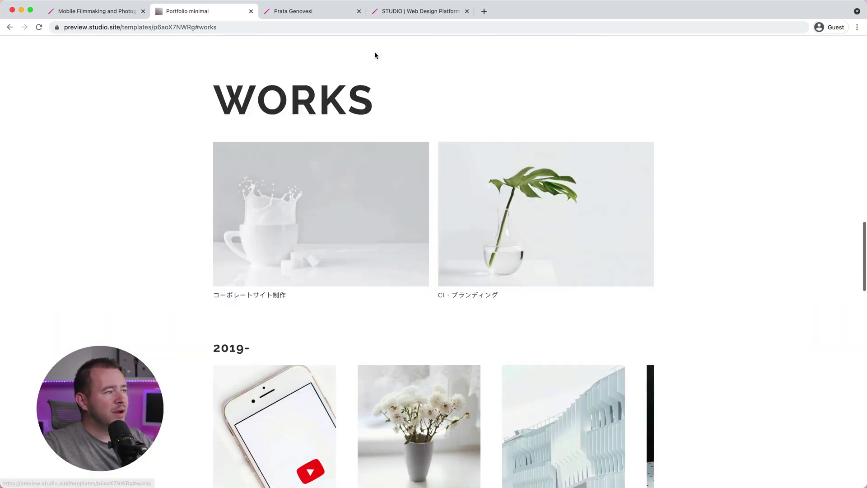
{"action": "scroll", "coordinate": [386, 65], "scroll_direction": "down", "scroll_amount": 10}
{"action": "scroll", "coordinate": [387, 69], "scroll_direction": "down", "scroll_amount": 15}
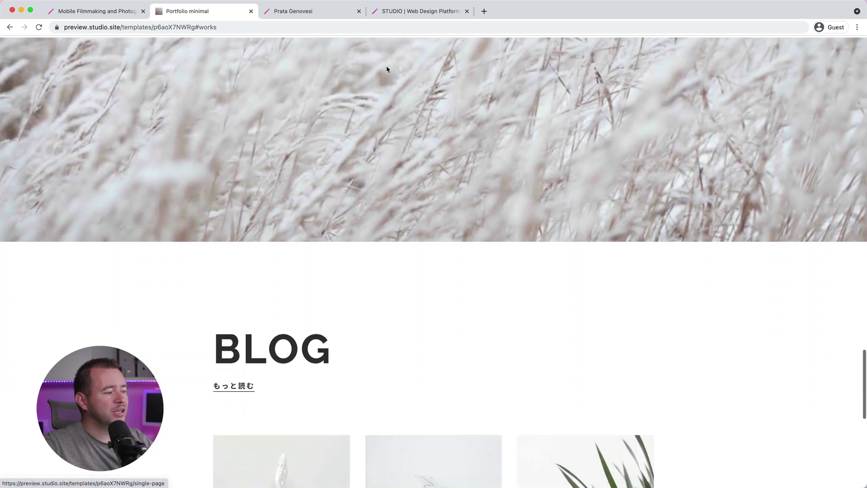
{"action": "scroll", "coordinate": [387, 69], "scroll_direction": "up", "scroll_amount": 3}
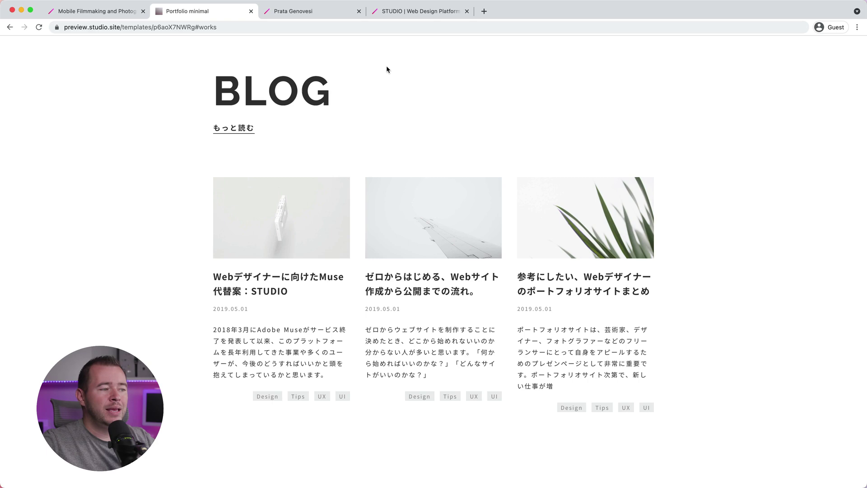
{"action": "scroll", "coordinate": [377, 118], "scroll_direction": "down", "scroll_amount": 4}
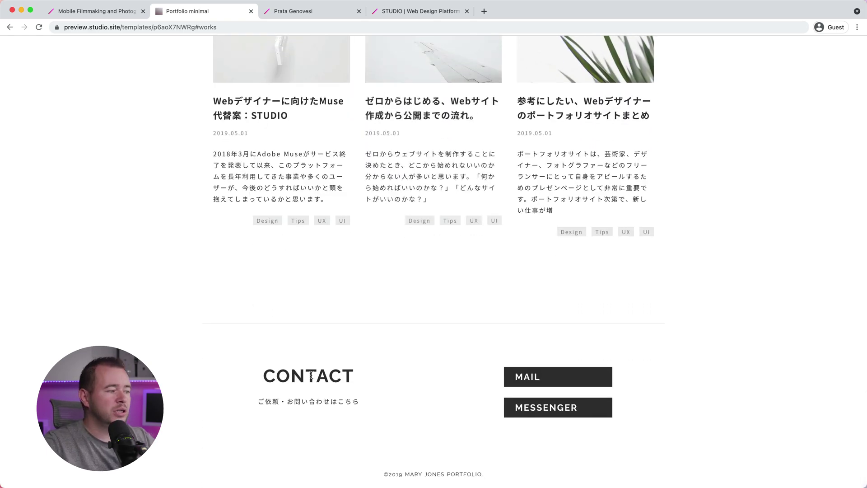
{"action": "scroll", "coordinate": [400, 355], "scroll_direction": "up", "scroll_amount": 10}
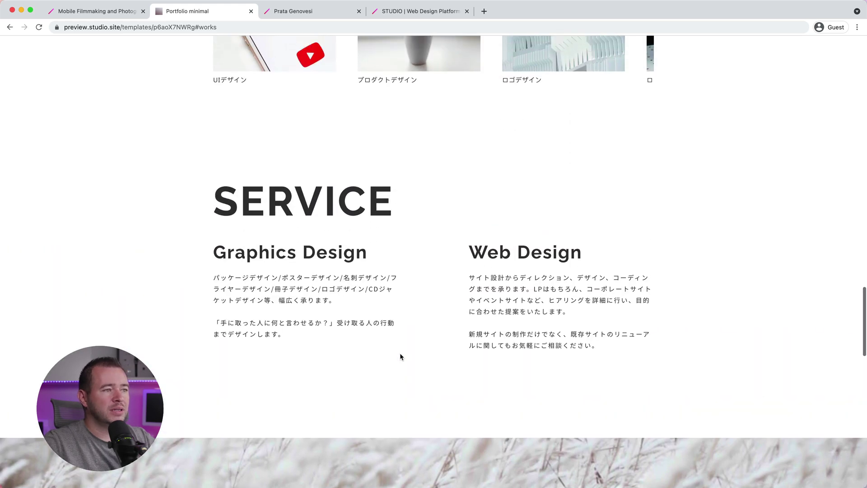
{"action": "scroll", "coordinate": [400, 357], "scroll_direction": "up", "scroll_amount": 2}
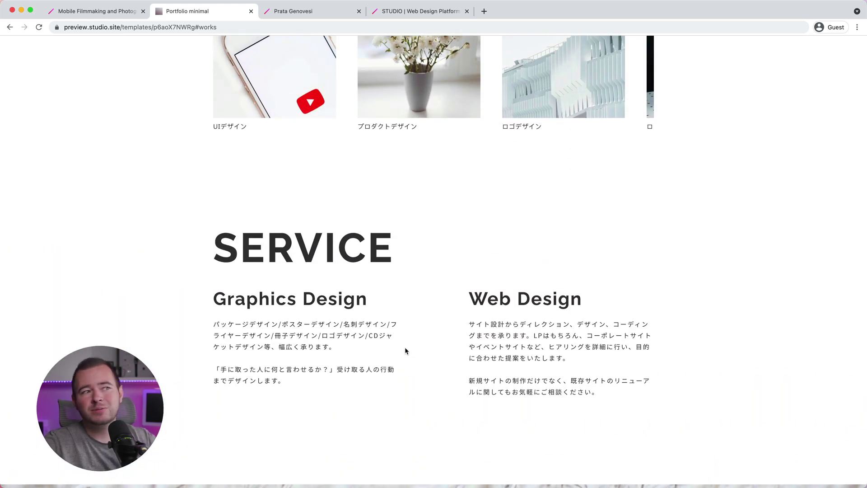
{"action": "scroll", "coordinate": [405, 347], "scroll_direction": "up", "scroll_amount": 15}
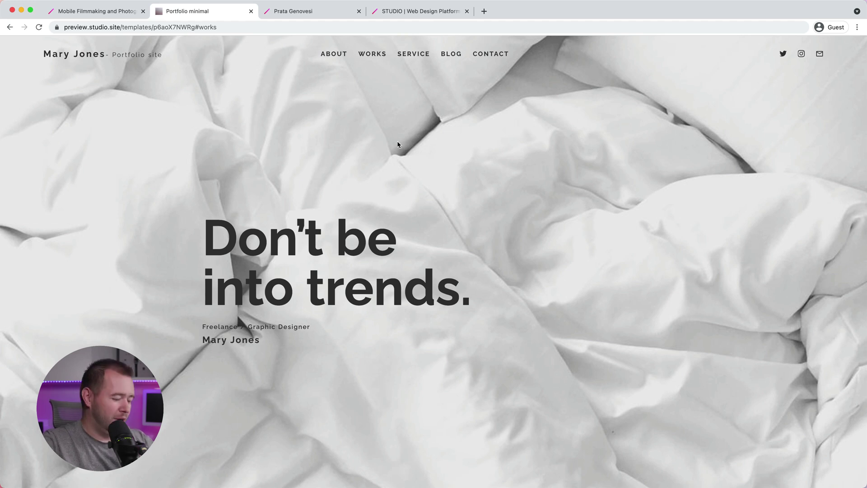
{"action": "left_click", "coordinate": [308, 14]}
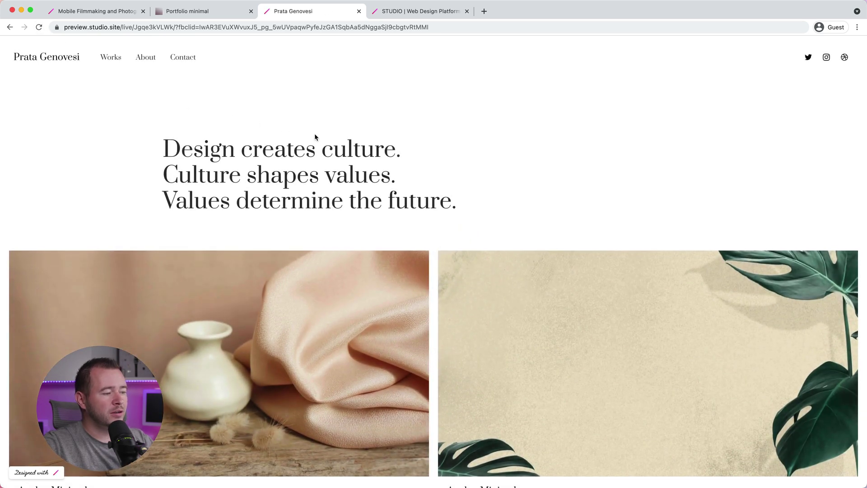
Scroll through the live 'Design creates culture.' portfolio site.
{"action": "scroll", "coordinate": [526, 145], "scroll_direction": "down", "scroll_amount": 2}
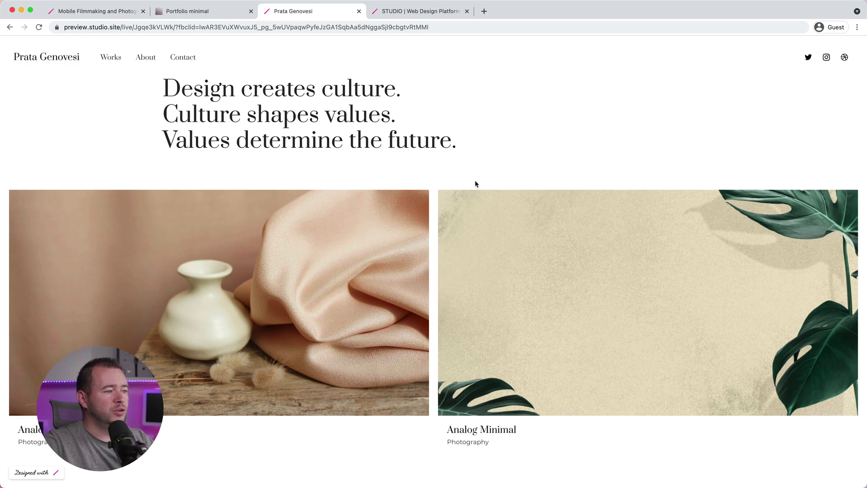
{"action": "scroll", "coordinate": [561, 170], "scroll_direction": "down", "scroll_amount": 10}
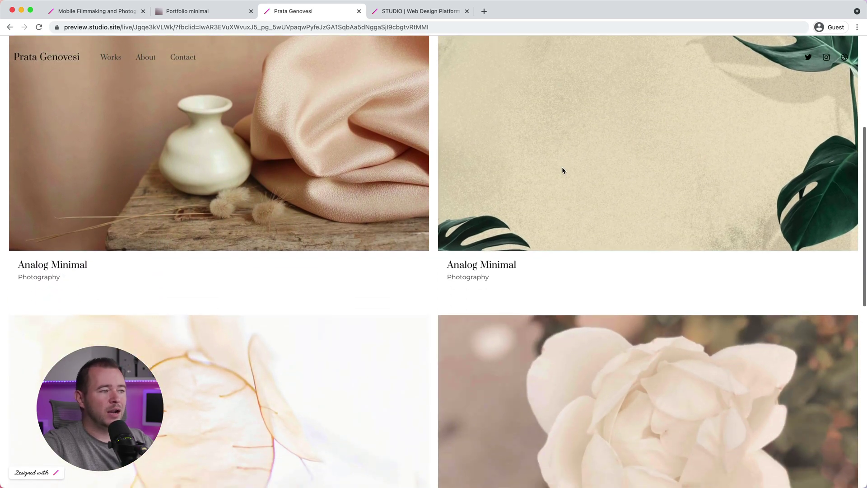
{"action": "scroll", "coordinate": [558, 167], "scroll_direction": "down", "scroll_amount": 2}
{"action": "scroll", "coordinate": [558, 167], "scroll_direction": "up", "scroll_amount": 8}
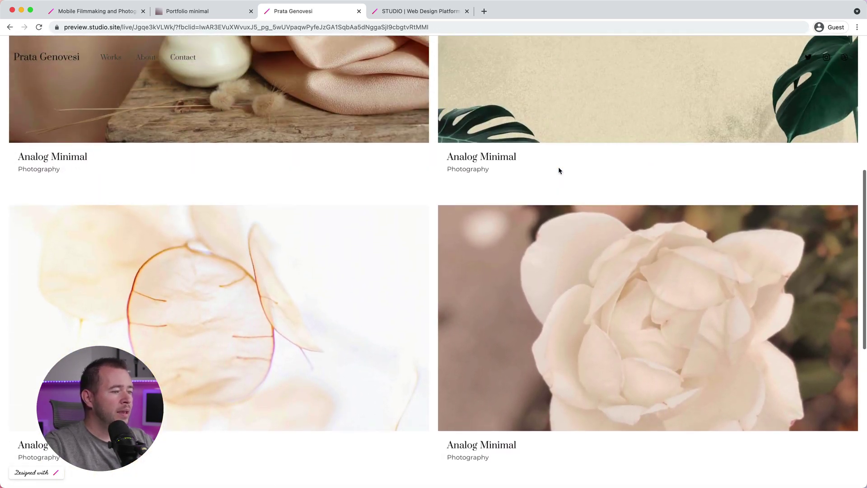
{"action": "scroll", "coordinate": [530, 243], "scroll_direction": "down", "scroll_amount": 10}
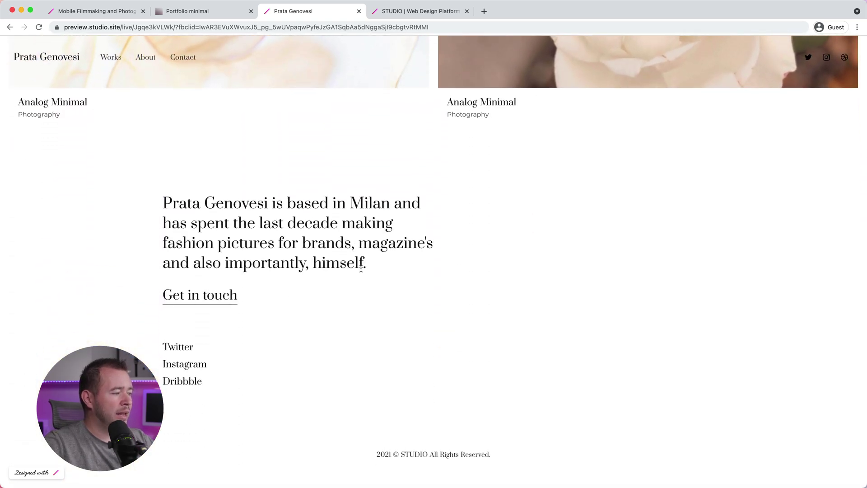
{"action": "scroll", "coordinate": [360, 268], "scroll_direction": "up", "scroll_amount": 12}
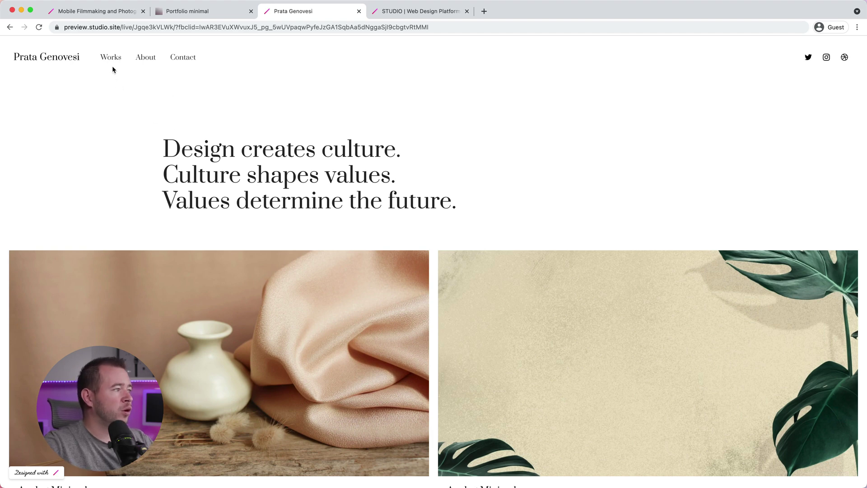
Visit the portfolio's About and Contact pages, then go to the STUDIO platform homepage.
{"action": "left_click", "coordinate": [146, 60]}
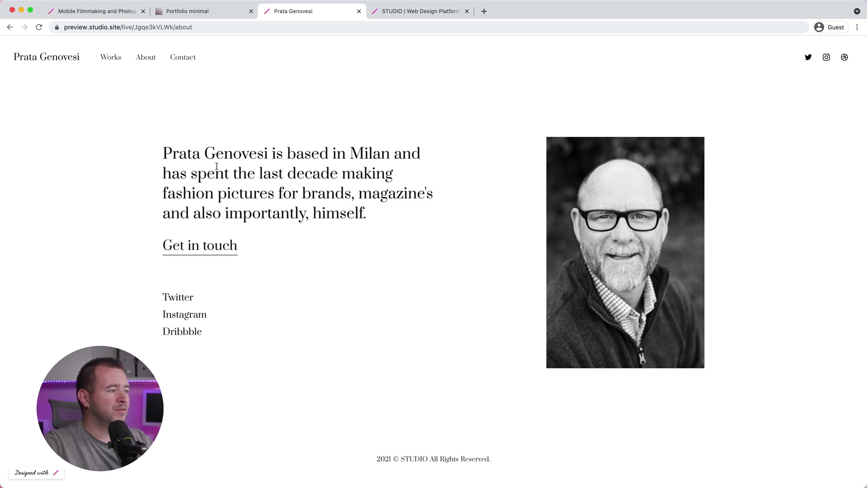
{"action": "left_click", "coordinate": [181, 61]}
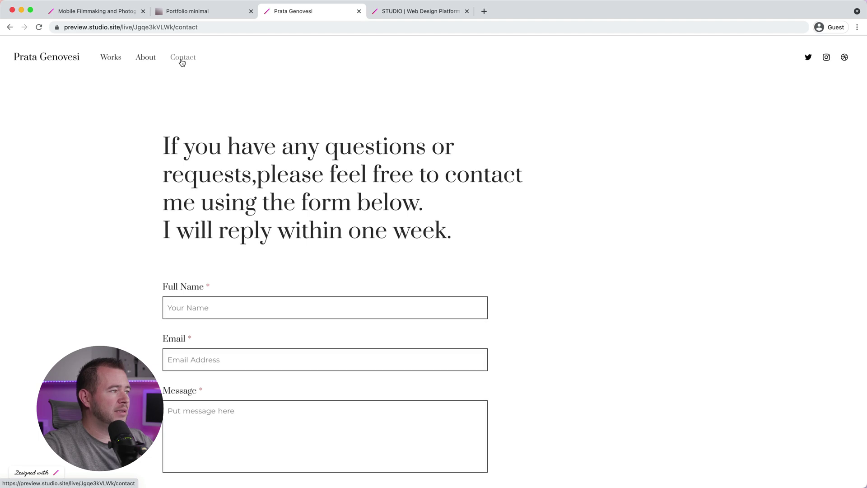
{"action": "scroll", "coordinate": [270, 140], "scroll_direction": "down", "scroll_amount": 3}
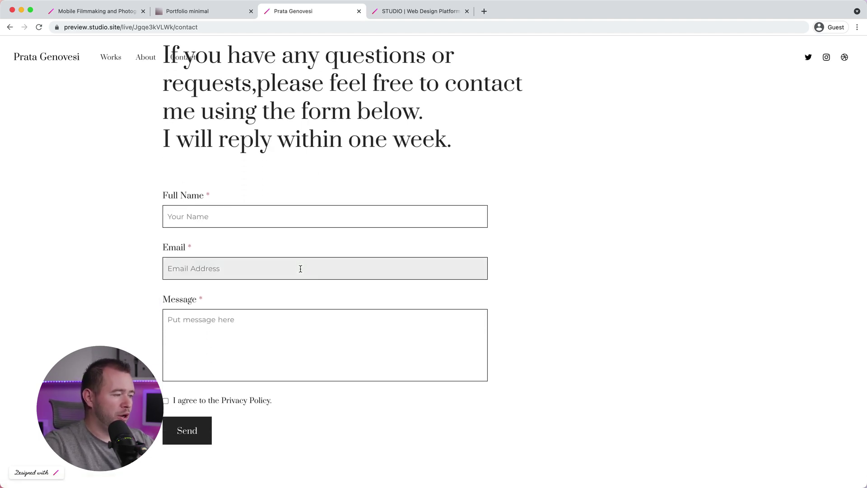
{"action": "left_click", "coordinate": [405, 13]}
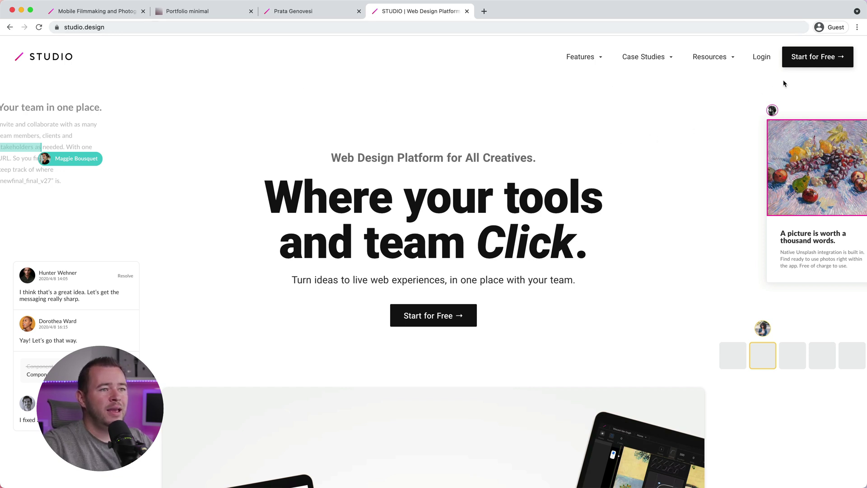
Sign up for a free STUDIO account via 'Start for Free' to reach the projects dashboard.
{"action": "left_click", "coordinate": [814, 58]}
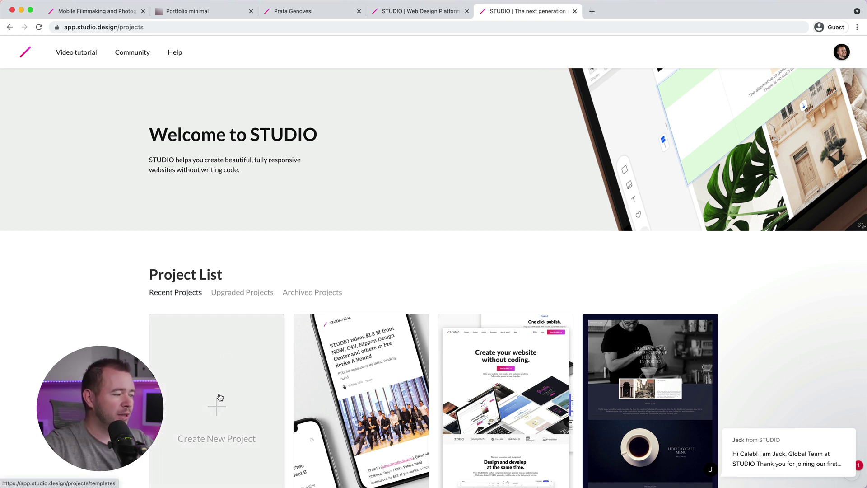
Create a new Blank Site project, naming it as the owner's portfolio.
{"action": "scroll", "coordinate": [216, 404], "scroll_direction": "down", "scroll_amount": 1}
{"action": "scroll", "coordinate": [214, 400], "scroll_direction": "down", "scroll_amount": 3}
{"action": "left_click", "coordinate": [217, 255]}
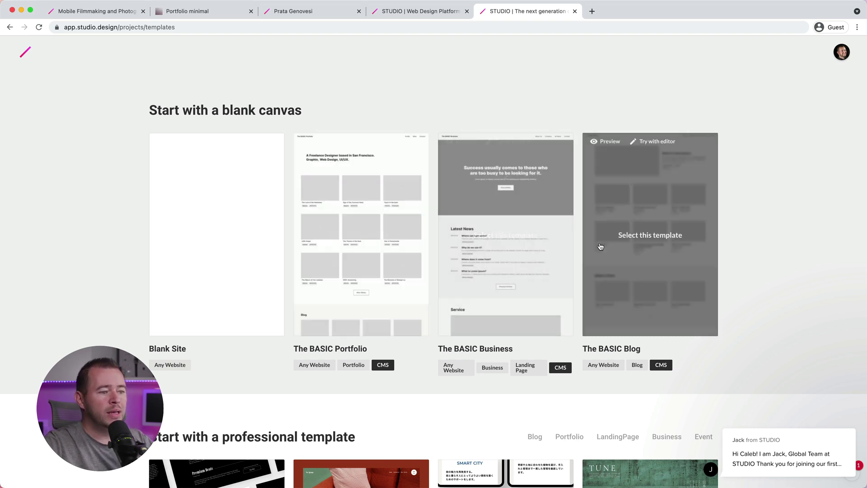
{"action": "scroll", "coordinate": [595, 246], "scroll_direction": "down", "scroll_amount": 5}
{"action": "scroll", "coordinate": [596, 247], "scroll_direction": "down", "scroll_amount": 2}
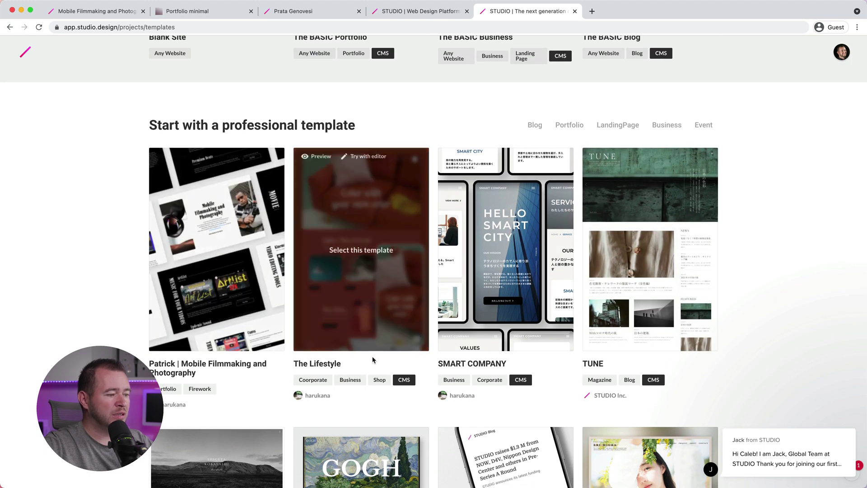
{"action": "scroll", "coordinate": [390, 307], "scroll_direction": "down", "scroll_amount": 1}
{"action": "scroll", "coordinate": [391, 308], "scroll_direction": "up", "scroll_amount": 7}
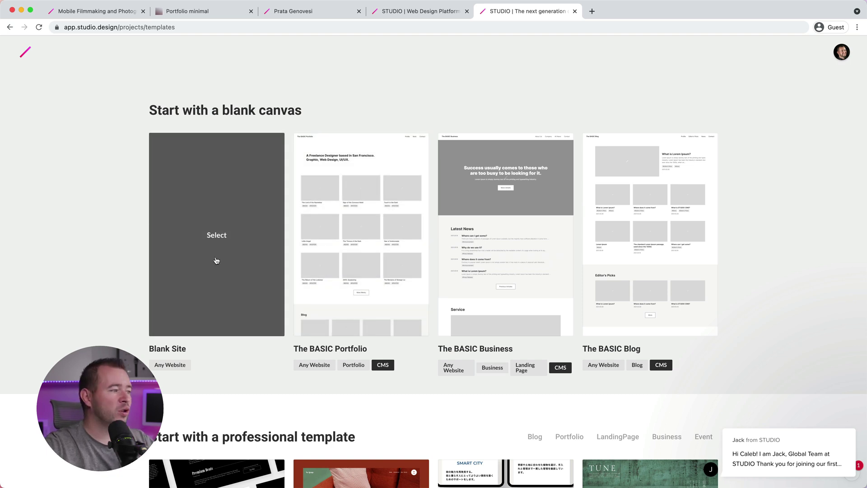
{"action": "left_click", "coordinate": [217, 238]}
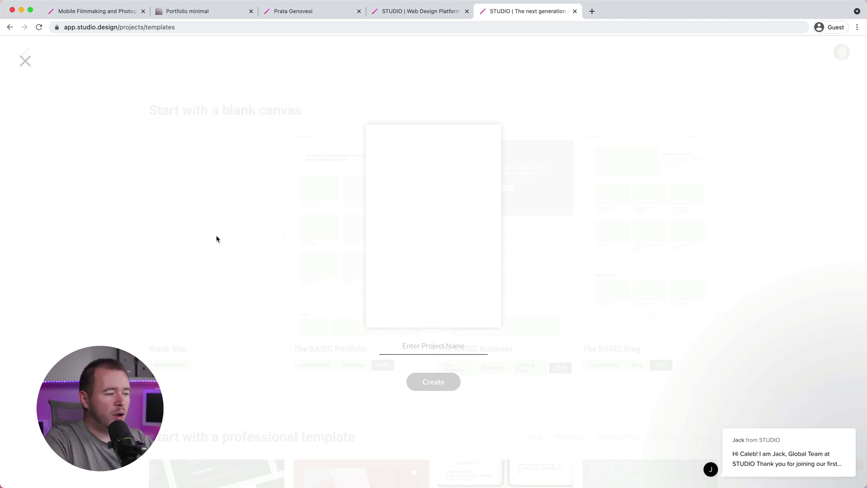
{"action": "type", "text": "Caleb Kingston"}
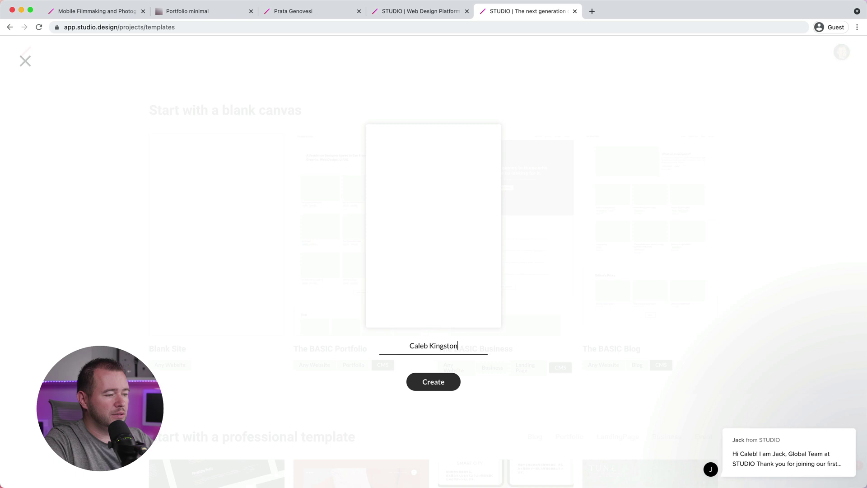
{"action": "type", "text": "'s Portfol"}
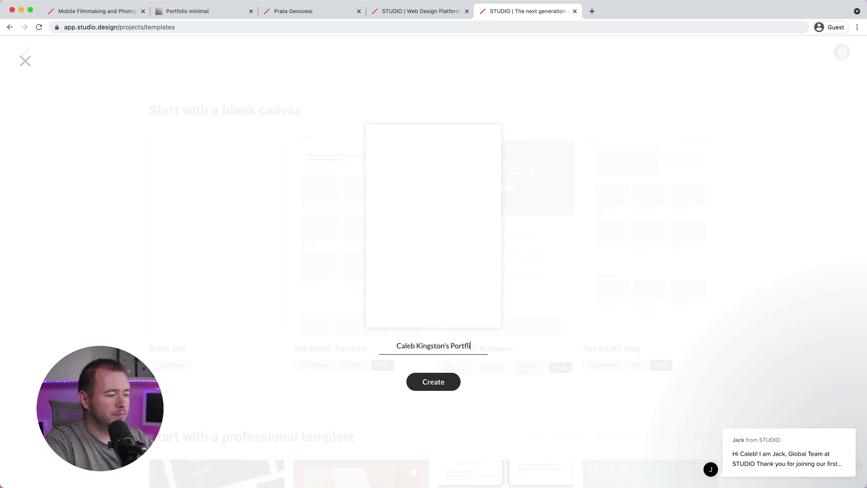
{"action": "type", "text": "io"}
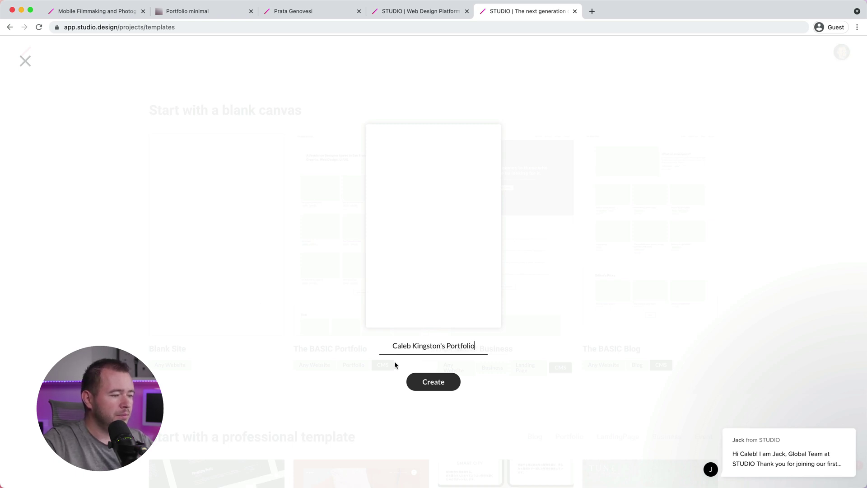
{"action": "left_click", "coordinate": [453, 385]}
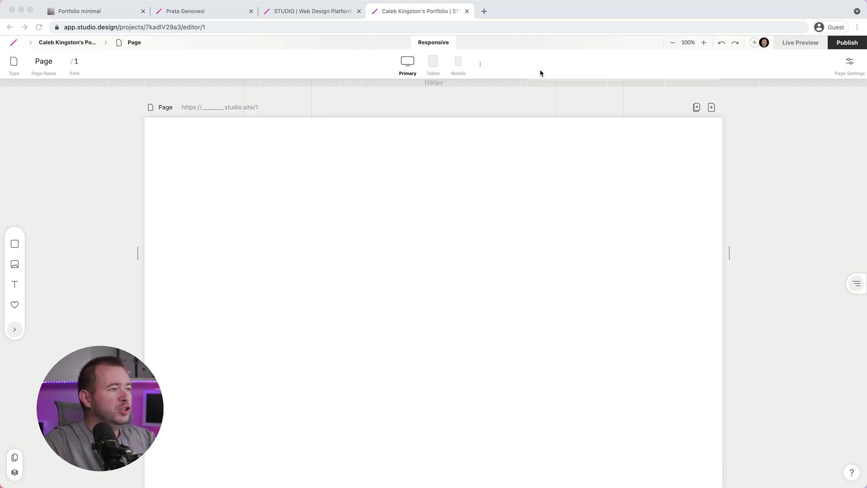
{"action": "left_click", "coordinate": [433, 61]}
{"action": "left_click", "coordinate": [455, 64]}
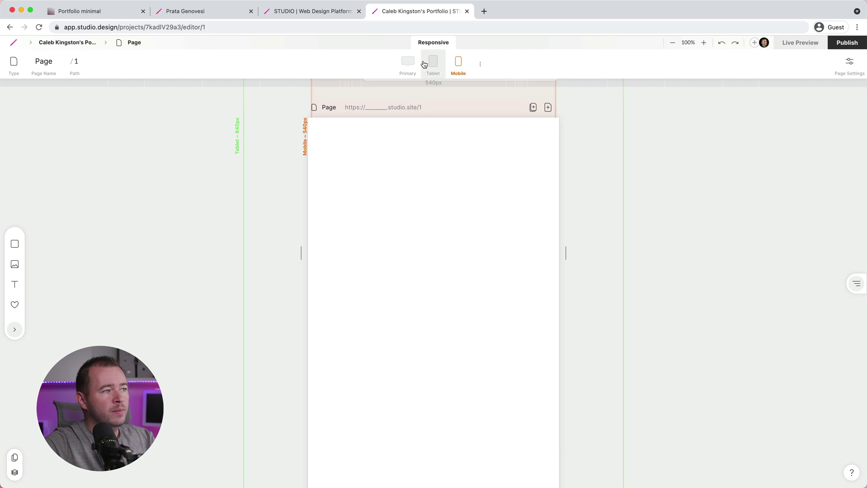
{"action": "left_click", "coordinate": [411, 63]}
{"action": "left_click", "coordinate": [433, 63]}
{"action": "left_click", "coordinate": [457, 66]}
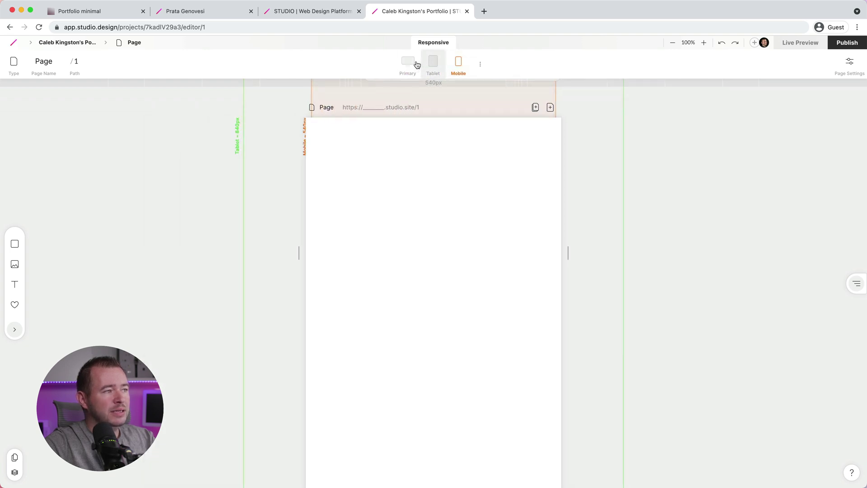
{"action": "left_click", "coordinate": [411, 63]}
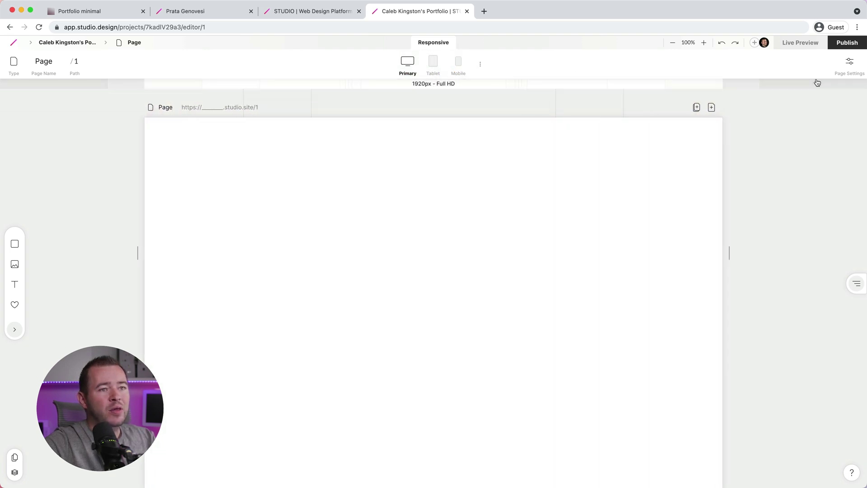
{"action": "left_click", "coordinate": [848, 62]}
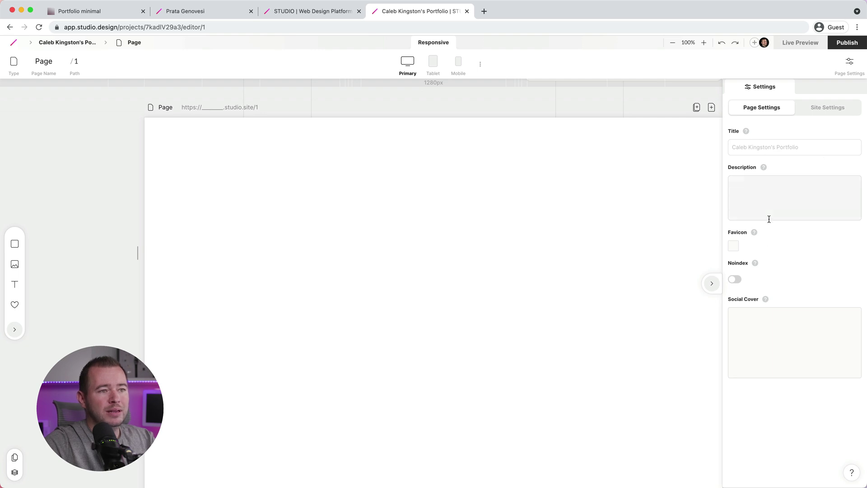
{"action": "left_click", "coordinate": [850, 67]}
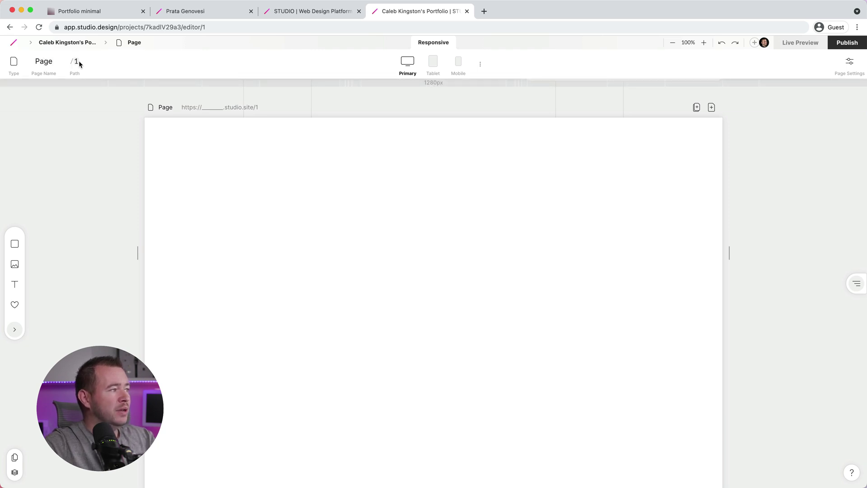
Rename the page to 'Works' with the URL path /works.
{"action": "left_click", "coordinate": [44, 62]}
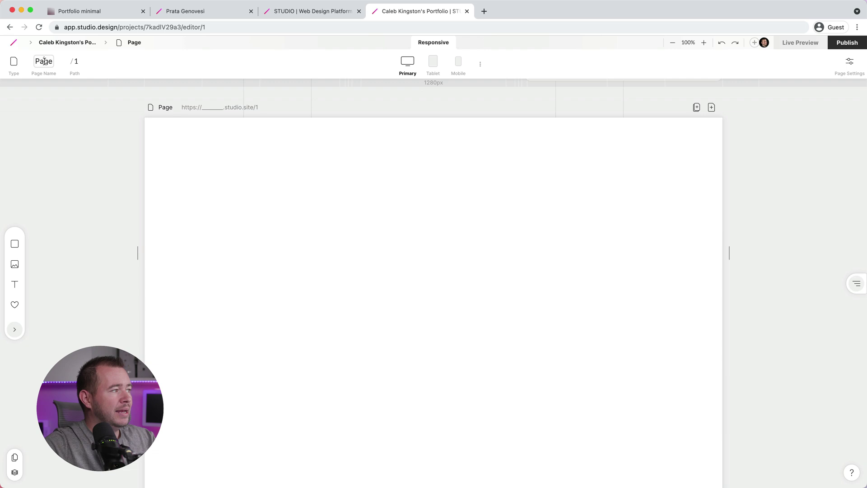
{"action": "double_click", "coordinate": [44, 61]}
{"action": "type", "text": "Works"}
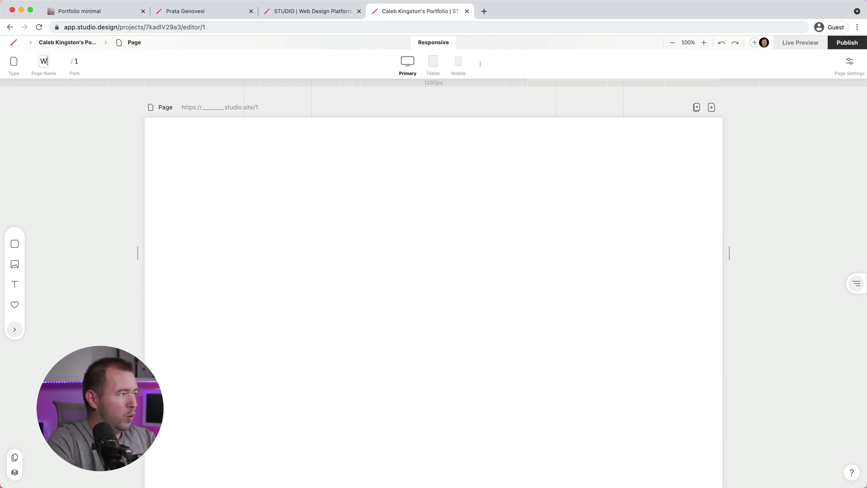
{"action": "left_click", "coordinate": [73, 61]}
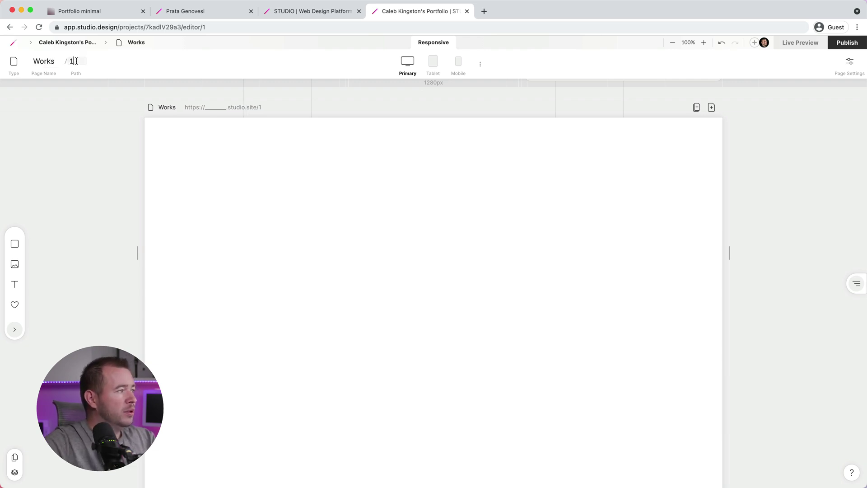
{"action": "type", "text": "works"}
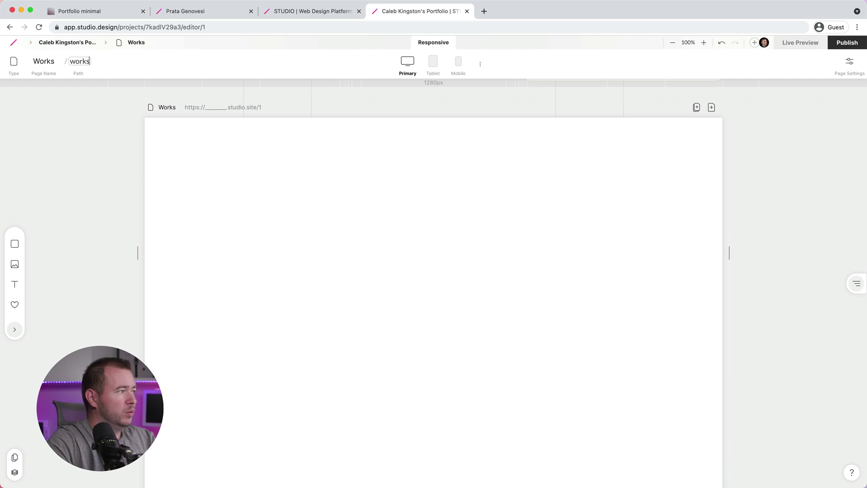
{"action": "key", "text": "Return"}
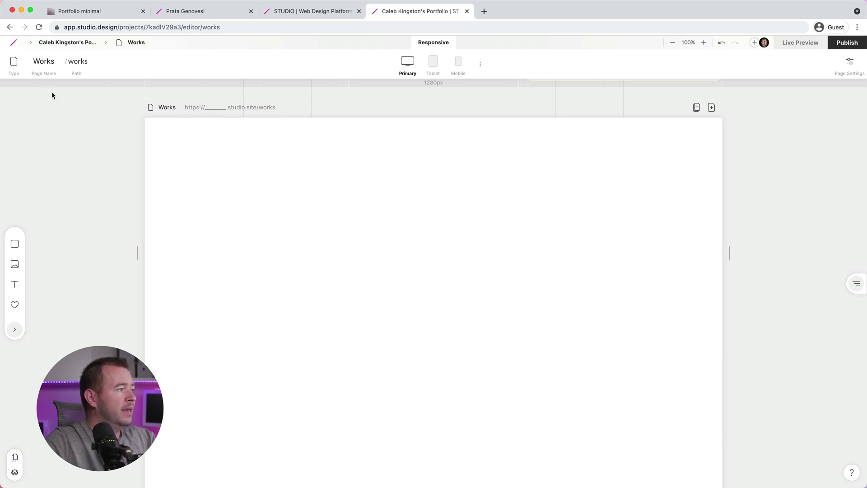
{"action": "left_click", "coordinate": [16, 66]}
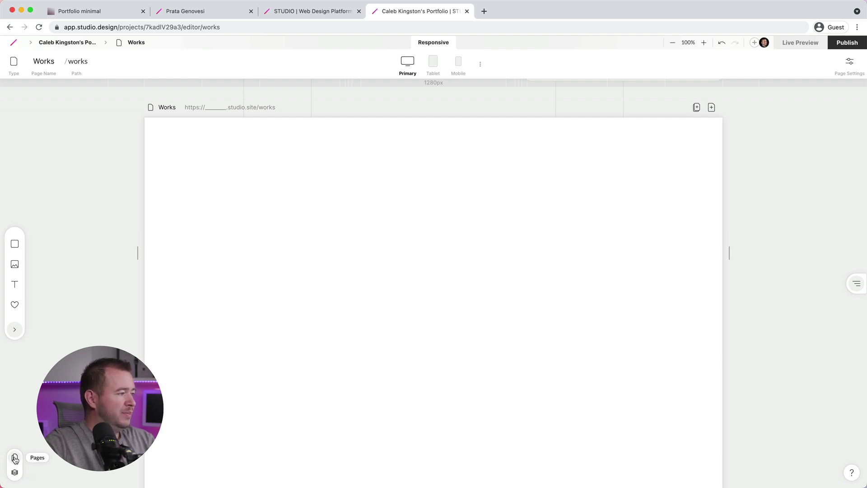
{"action": "left_click", "coordinate": [15, 458]}
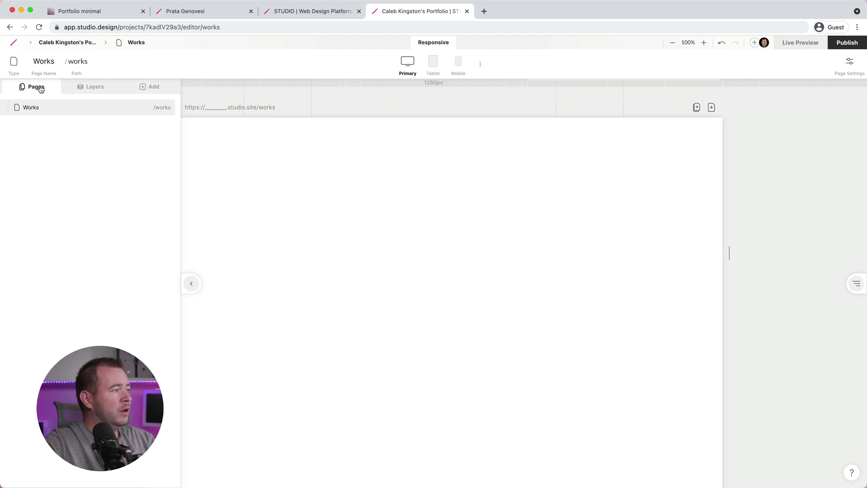
{"action": "left_click", "coordinate": [83, 89]}
{"action": "left_click", "coordinate": [34, 88]}
{"action": "left_click", "coordinate": [90, 89]}
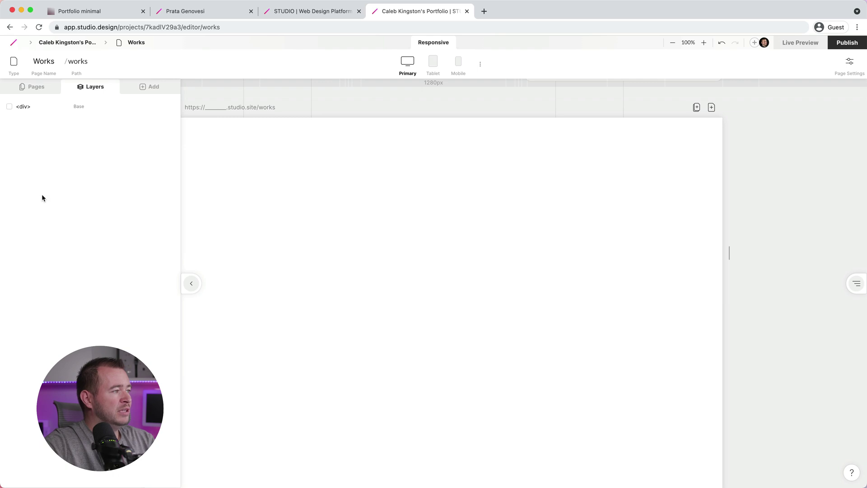
{"action": "key", "text": "ctrl+backslash"}
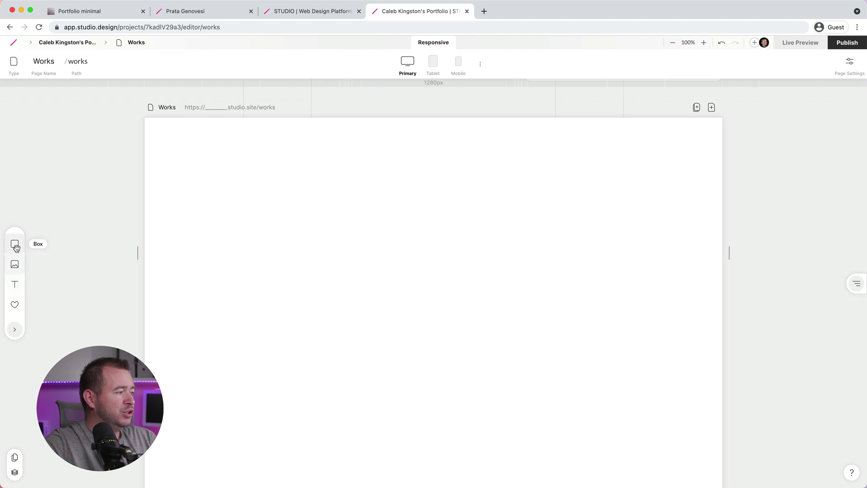
Add a box at the top of the Works page and roughly position and size it.
{"action": "left_click_drag", "start_coordinate": [15, 245], "coordinate": [418, 136]}
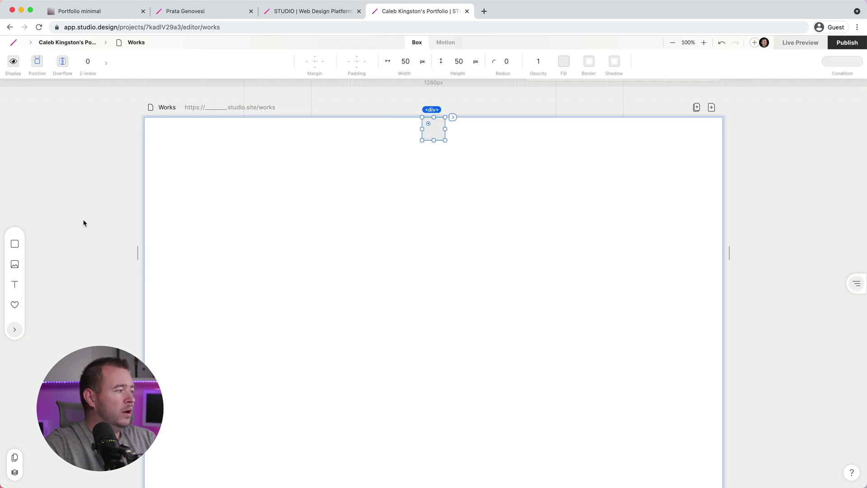
{"action": "left_click", "coordinate": [14, 244]}
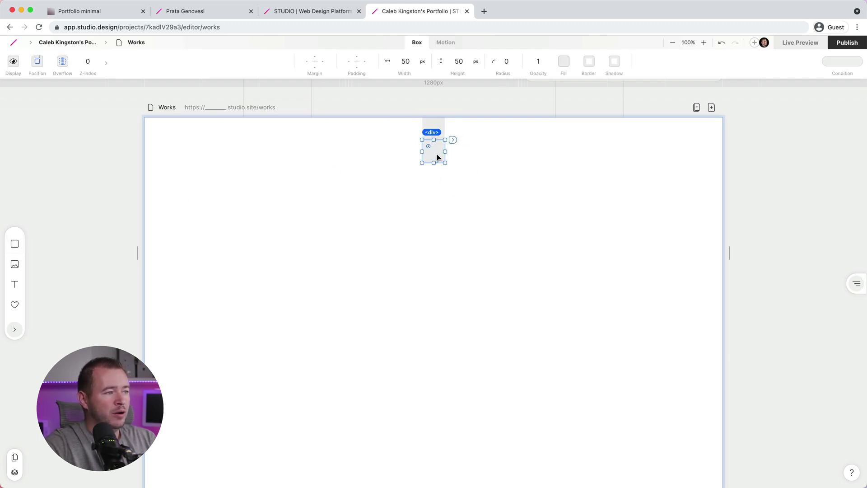
{"action": "mouse_move", "coordinate": [434, 153]}
{"action": "left_mouse_down"}
{"action": "mouse_move", "coordinate": [662, 219]}
{"action": "mouse_move", "coordinate": [676, 340]}
{"action": "mouse_move", "coordinate": [479, 427]}
{"action": "mouse_move", "coordinate": [258, 258]}
{"action": "mouse_move", "coordinate": [233, 146]}
{"action": "mouse_move", "coordinate": [466, 161]}
{"action": "mouse_move", "coordinate": [488, 149]}
{"action": "mouse_move", "coordinate": [577, 152]}
{"action": "left_mouse_up"}
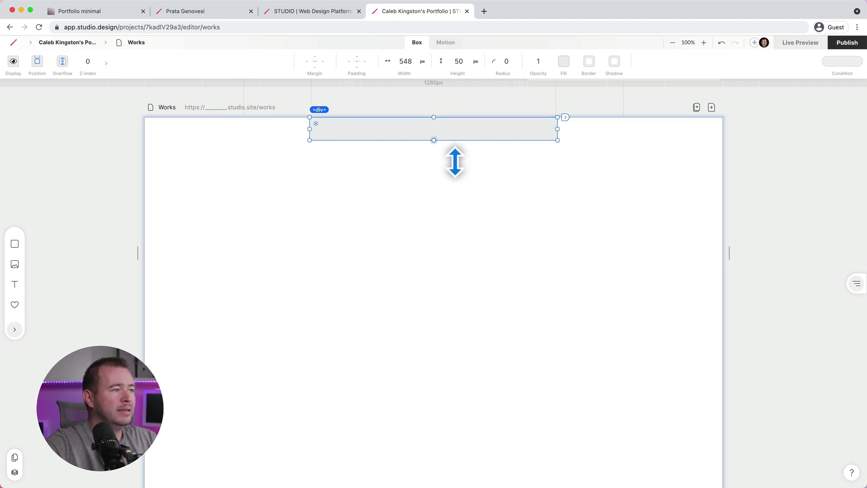
{"action": "left_click_drag", "start_coordinate": [455, 163], "coordinate": [453, 187]}
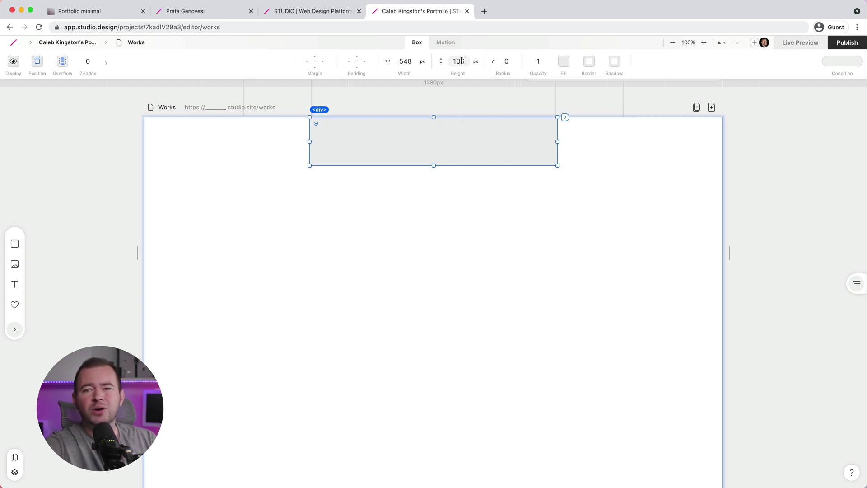
Set the box to 100% width and 400 px height.
{"action": "left_click", "coordinate": [404, 62]}
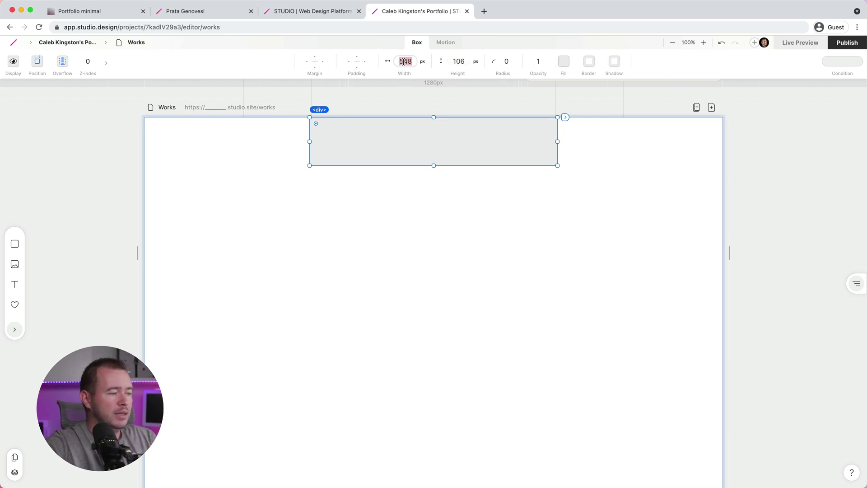
{"action": "type", "text": "10"}
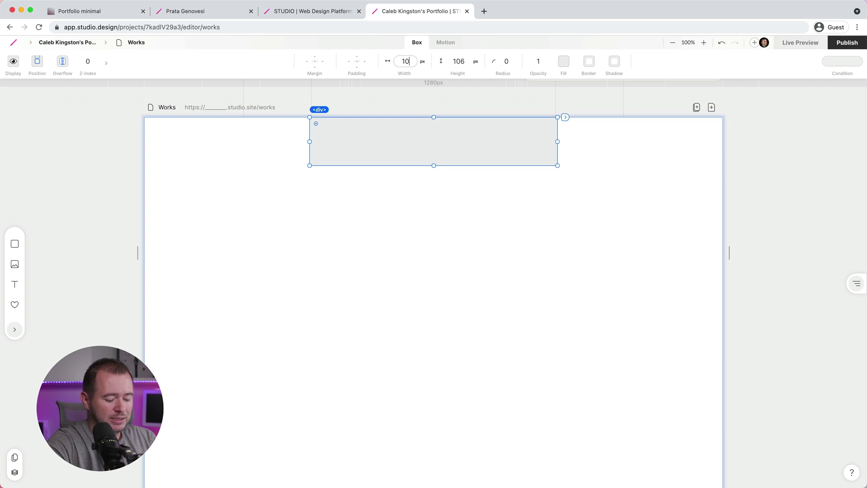
{"action": "type", "text": "00"}
{"action": "key", "text": "Return"}
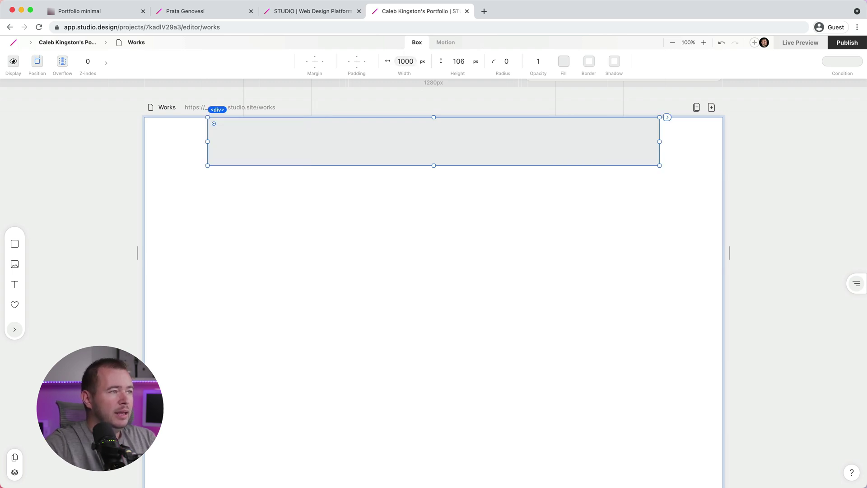
{"action": "left_click", "coordinate": [423, 63]}
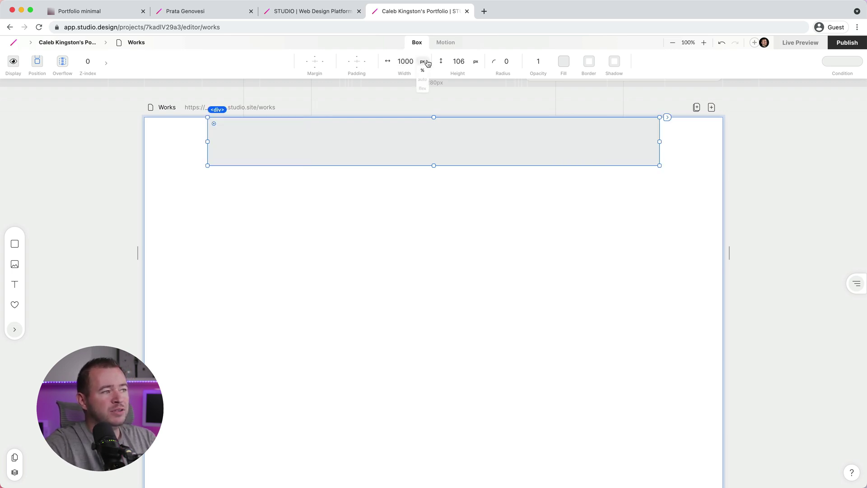
{"action": "left_click", "coordinate": [424, 70]}
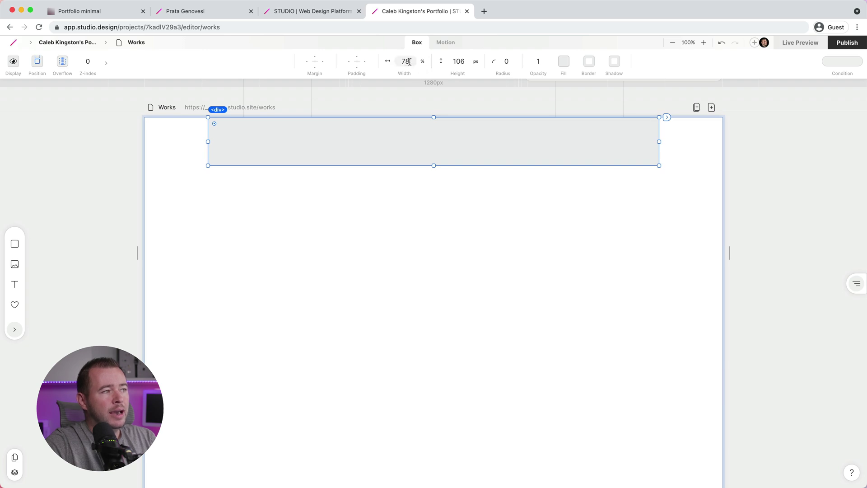
{"action": "left_click", "coordinate": [410, 62]}
{"action": "type", "text": "1000"}
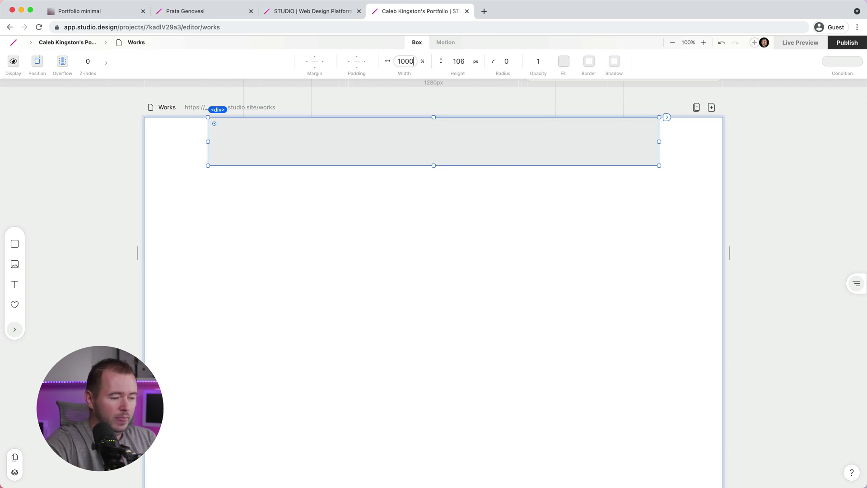
{"action": "key", "text": "BackSpace"}
{"action": "key", "text": "Return"}
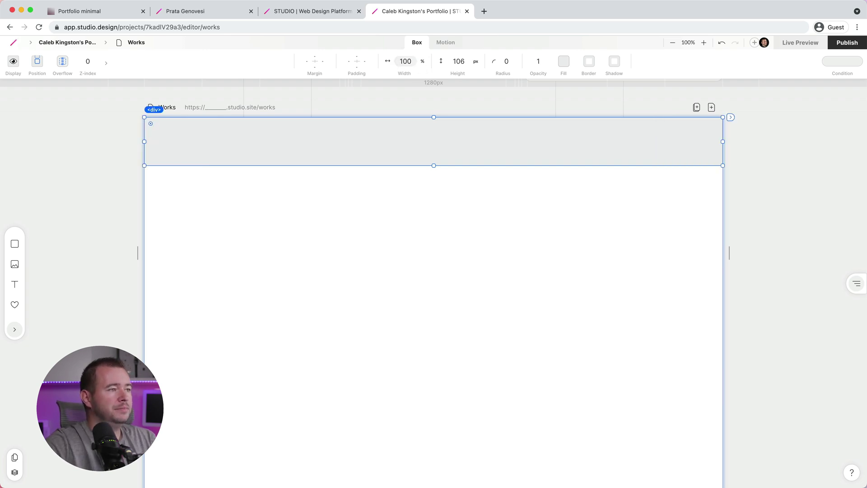
{"action": "left_click", "coordinate": [459, 60]}
{"action": "type", "text": "400"}
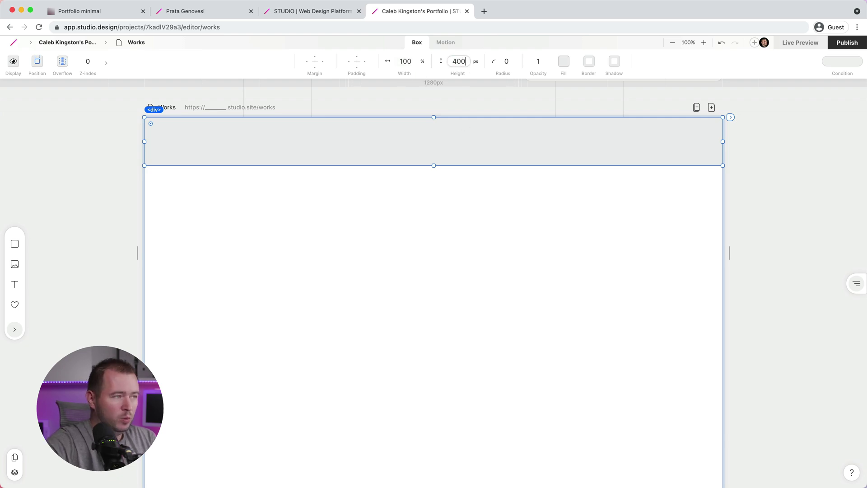
{"action": "key", "text": "Return"}
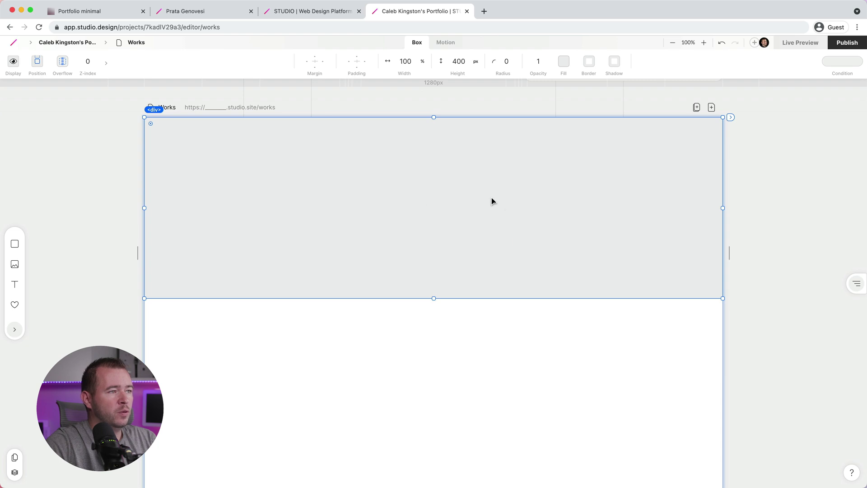
Check the box's corner radius and shadow options, then deselect it.
{"action": "left_click", "coordinate": [505, 61]}
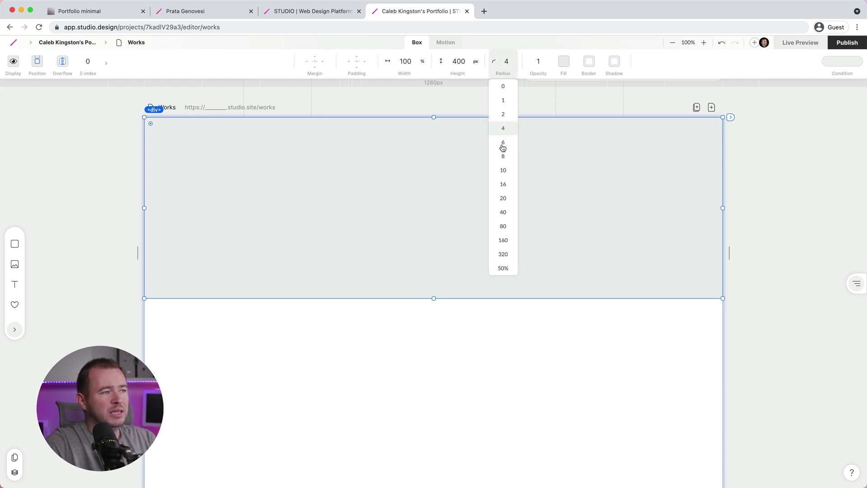
{"action": "mouse_move", "coordinate": [563, 62]}
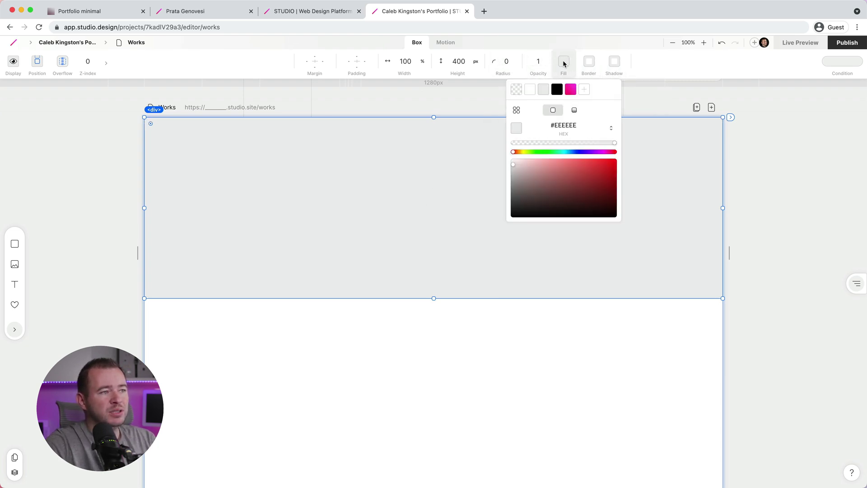
{"action": "left_click", "coordinate": [614, 63]}
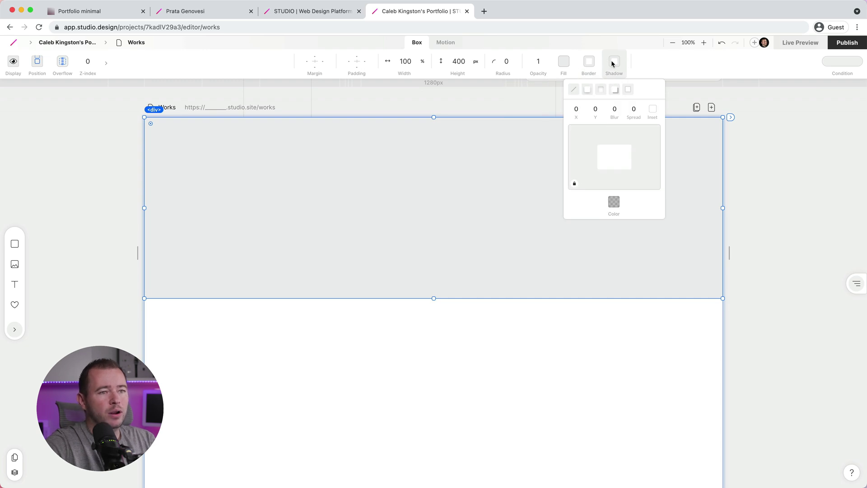
{"action": "left_click", "coordinate": [445, 373]}
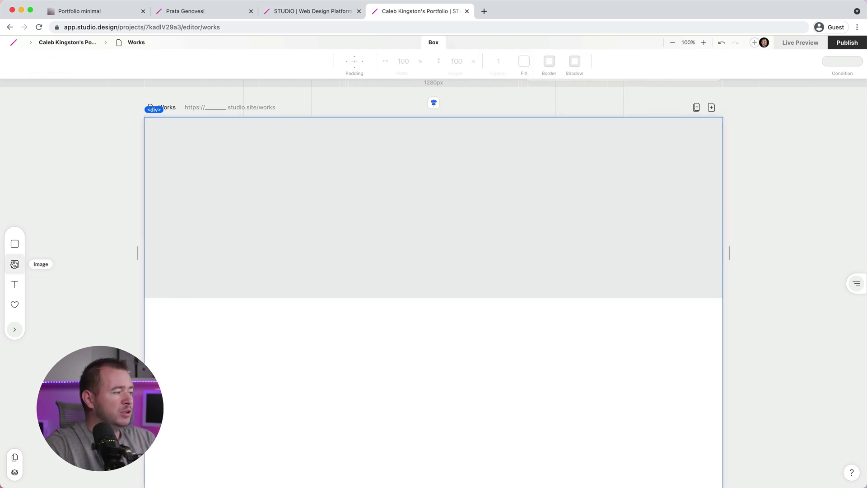
Place an image placeholder below the grey box, then inspect the box's margin and padding.
{"action": "left_click_drag", "start_coordinate": [15, 264], "coordinate": [404, 333]}
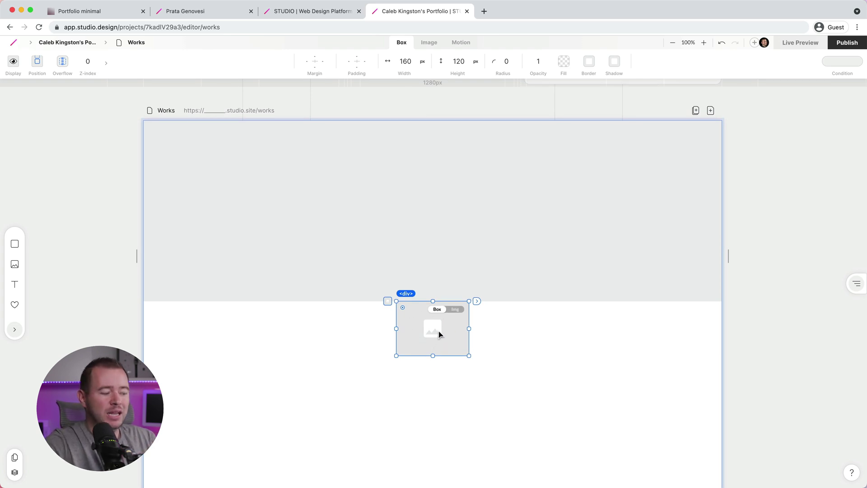
{"action": "left_click", "coordinate": [437, 194]}
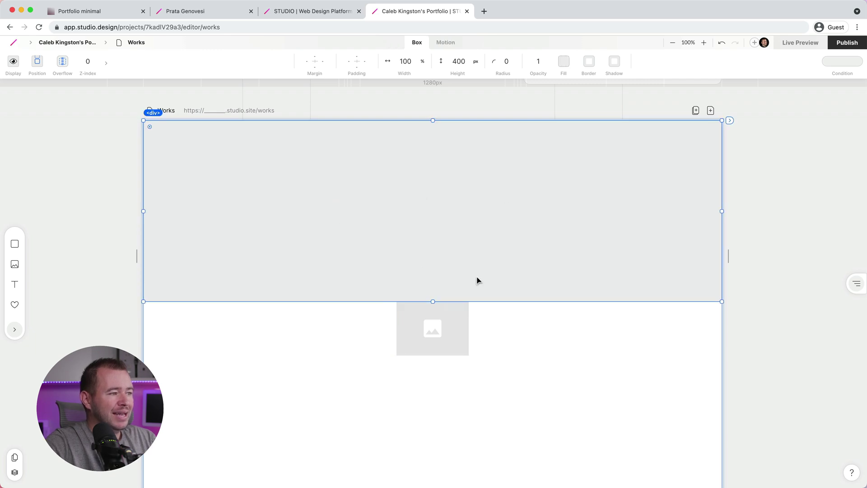
{"action": "left_click", "coordinate": [315, 67]}
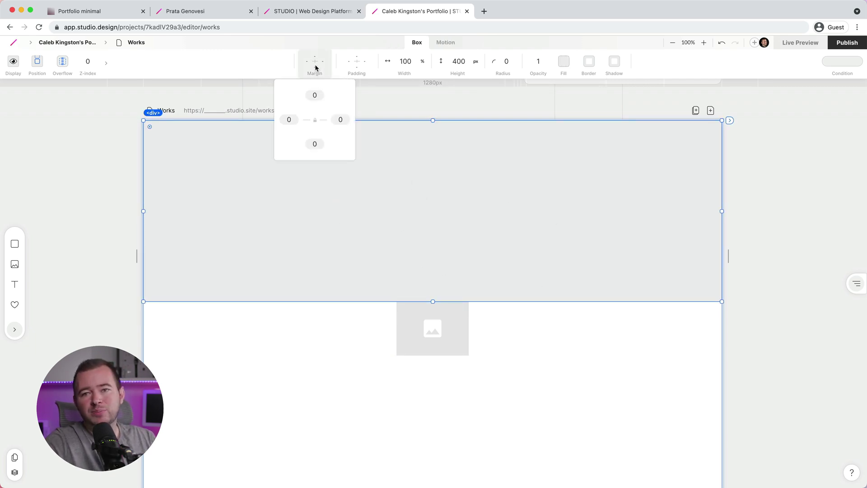
{"action": "left_click", "coordinate": [350, 64]}
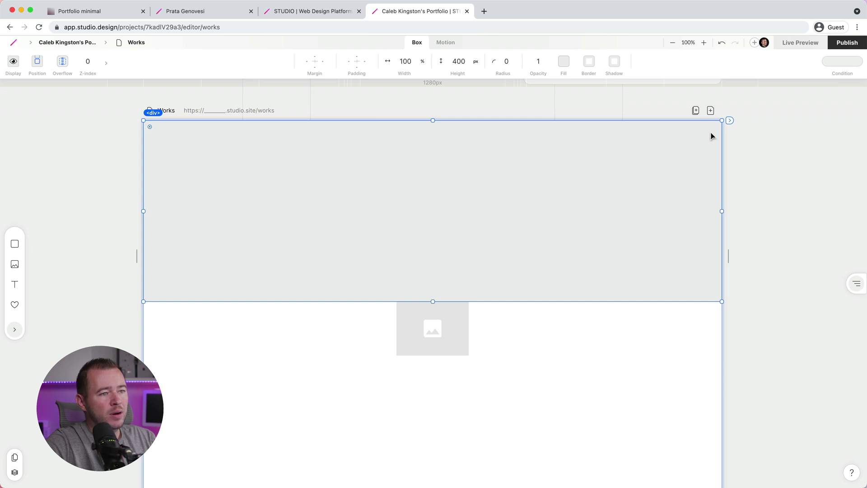
Give the grey header box 42 px padding on both its left and right sides.
{"action": "left_click", "coordinate": [358, 64]}
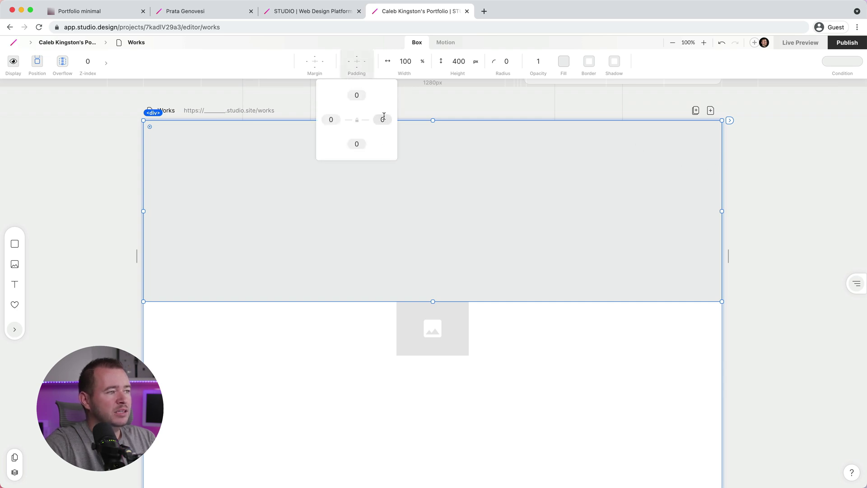
{"action": "left_click", "coordinate": [384, 118]}
{"action": "type", "text": "42"}
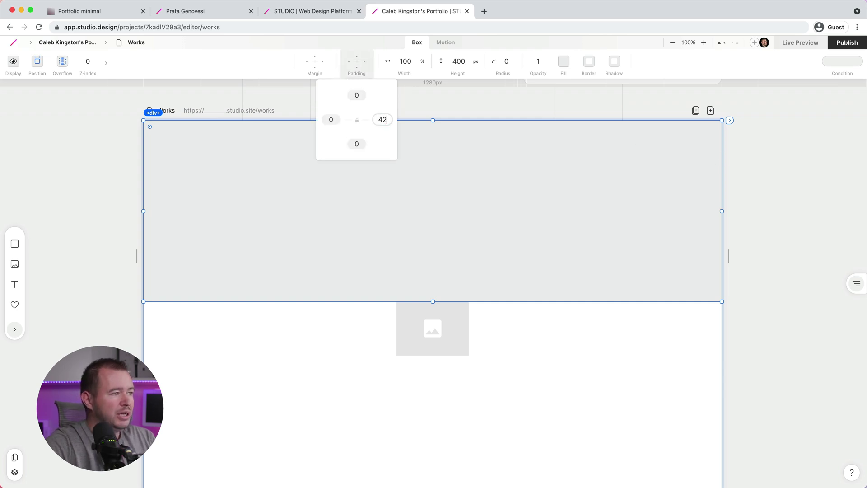
{"action": "key", "text": "Return"}
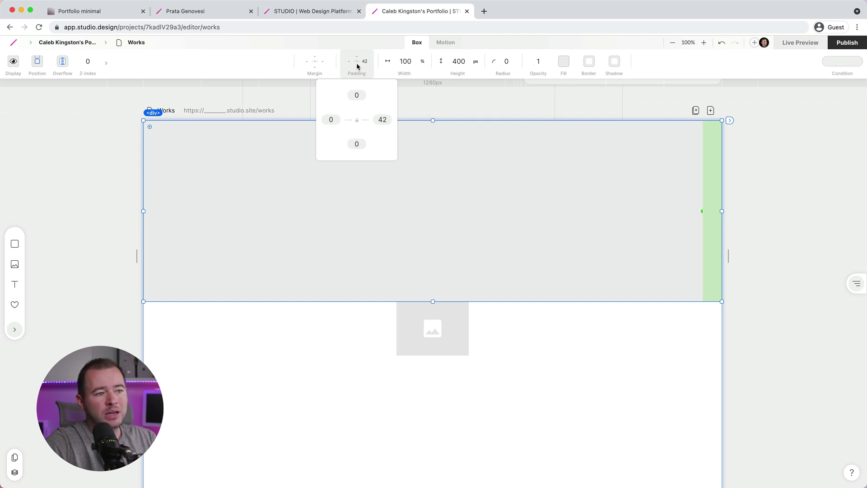
{"action": "left_click", "coordinate": [226, 156]}
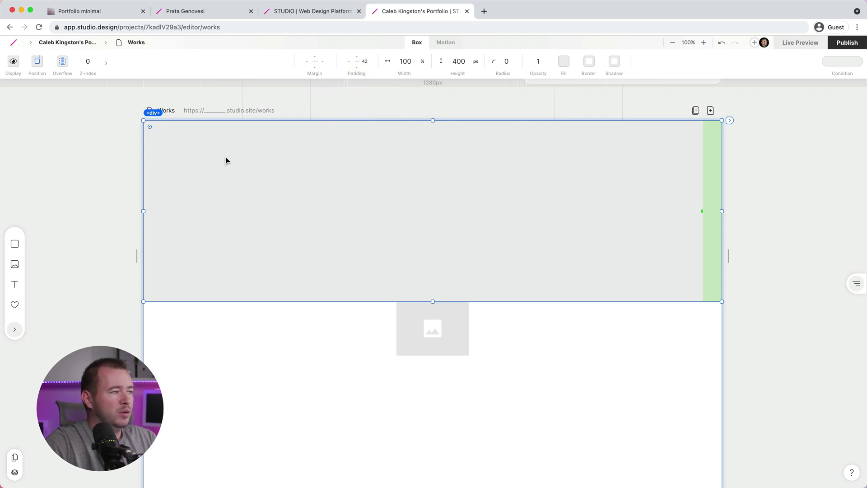
{"action": "left_click", "coordinate": [360, 64]}
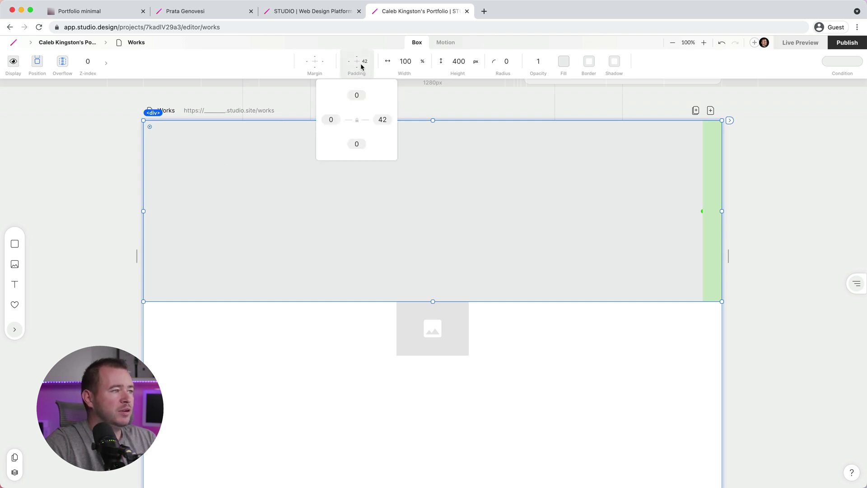
{"action": "left_click", "coordinate": [357, 121]}
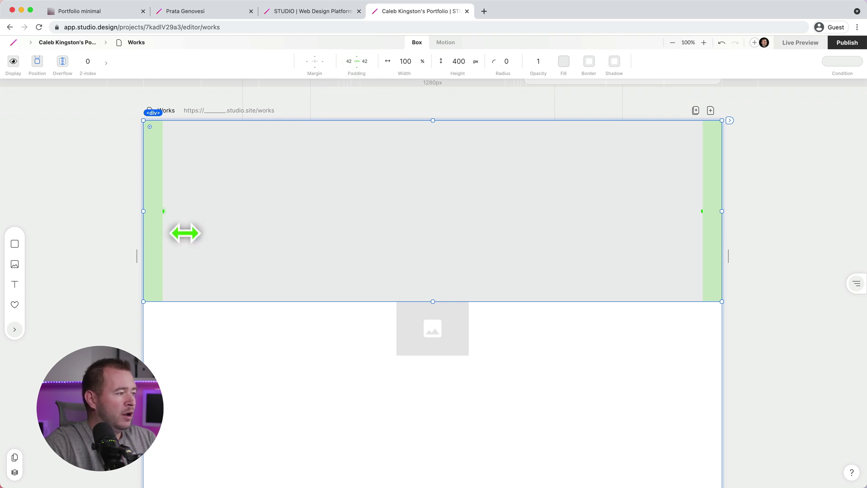
{"action": "mouse_move", "coordinate": [184, 232]}
{"action": "left_mouse_down"}
{"action": "mouse_move", "coordinate": [272, 234]}
{"action": "mouse_move", "coordinate": [181, 231]}
{"action": "left_mouse_up"}
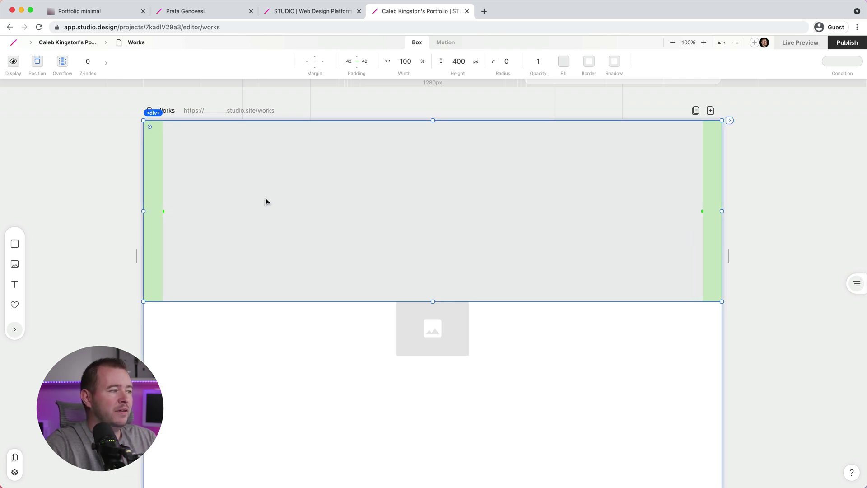
Give the grey header box a 100 px bottom margin.
{"action": "left_click", "coordinate": [316, 66]}
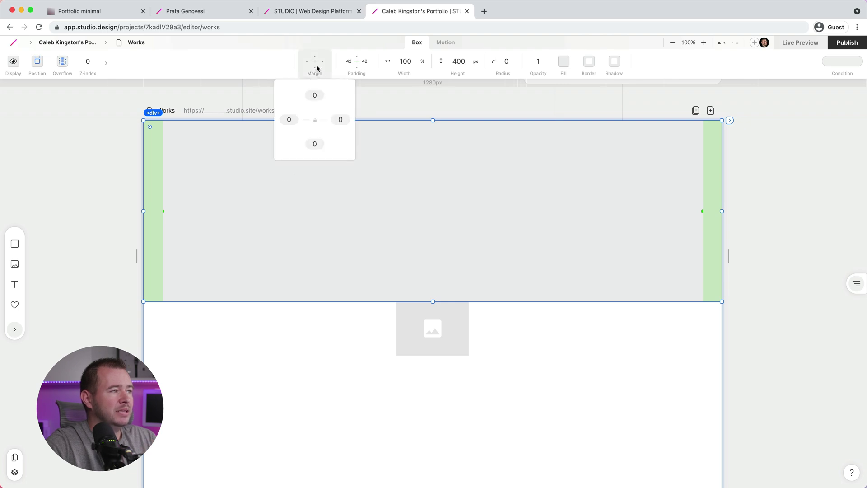
{"action": "left_click", "coordinate": [315, 143]}
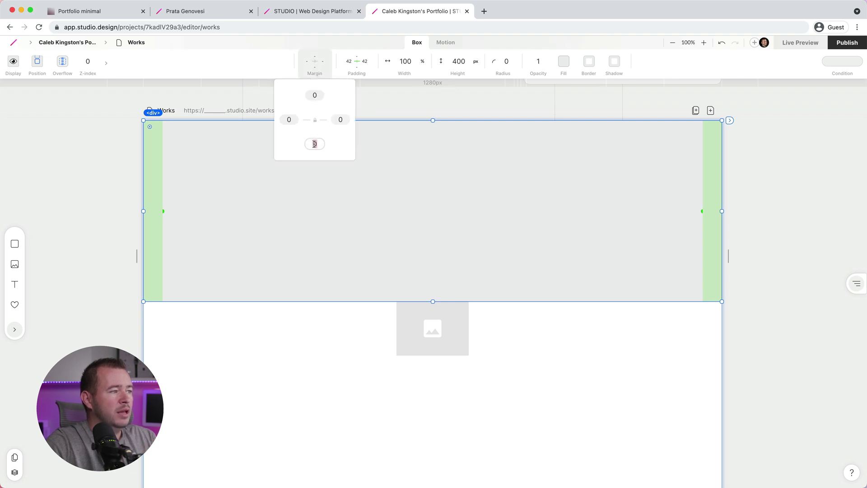
{"action": "type", "text": "100"}
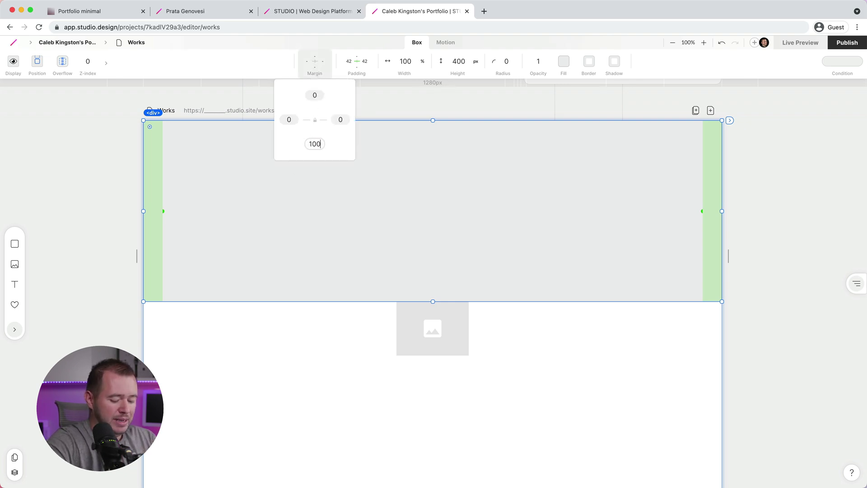
{"action": "key", "text": "Return"}
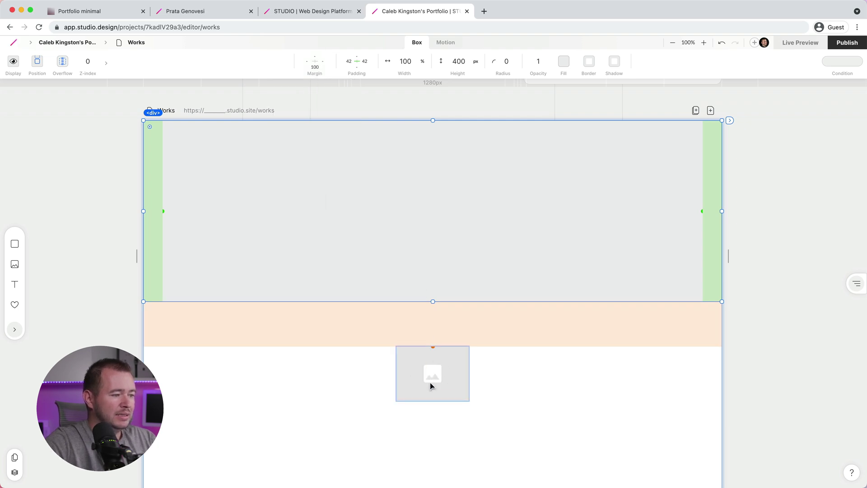
Enlarge the image placeholder to about 418 × 206 px.
{"action": "left_click", "coordinate": [446, 370]}
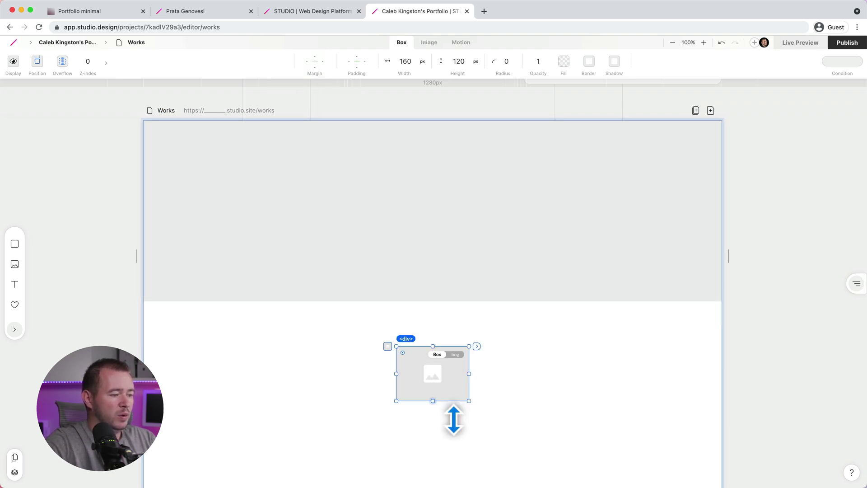
{"action": "left_click_drag", "start_coordinate": [432, 400], "coordinate": [357, 416]}
{"action": "left_click", "coordinate": [444, 325]}
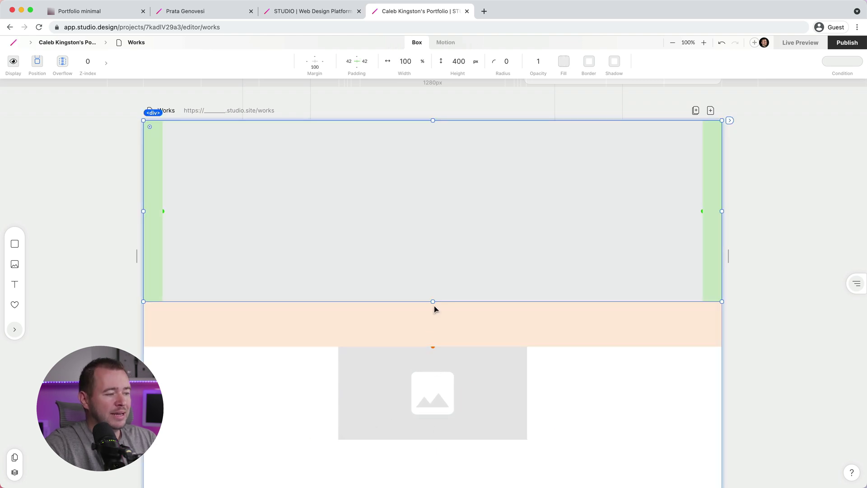
{"action": "left_click", "coordinate": [434, 381]}
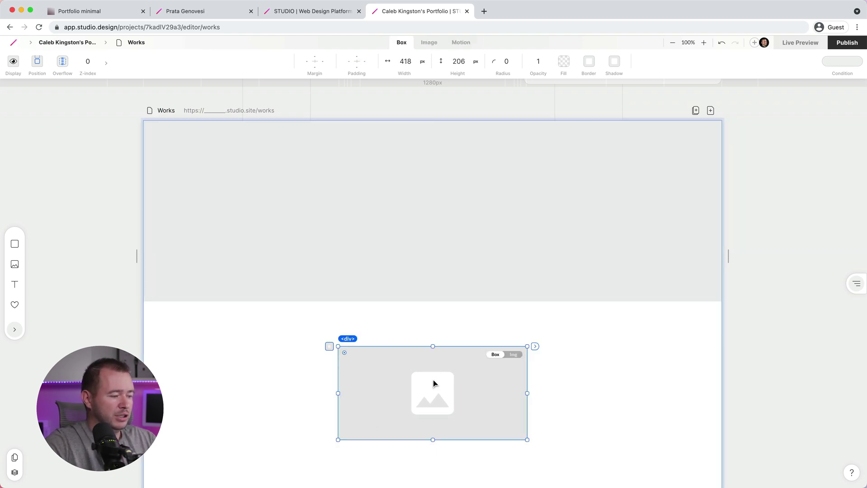
{"action": "left_click", "coordinate": [595, 366]}
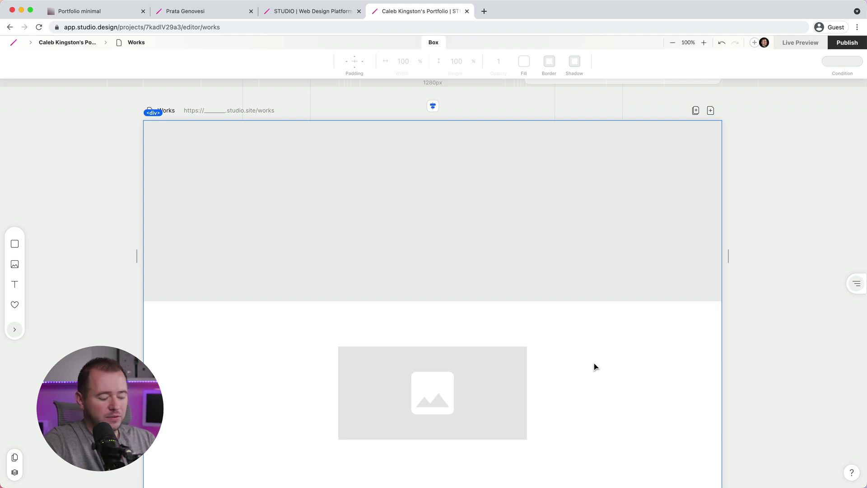
Add three text elements in the header reading Works, Contact, and About between them.
{"action": "left_click_drag", "start_coordinate": [14, 284], "coordinate": [338, 226]}
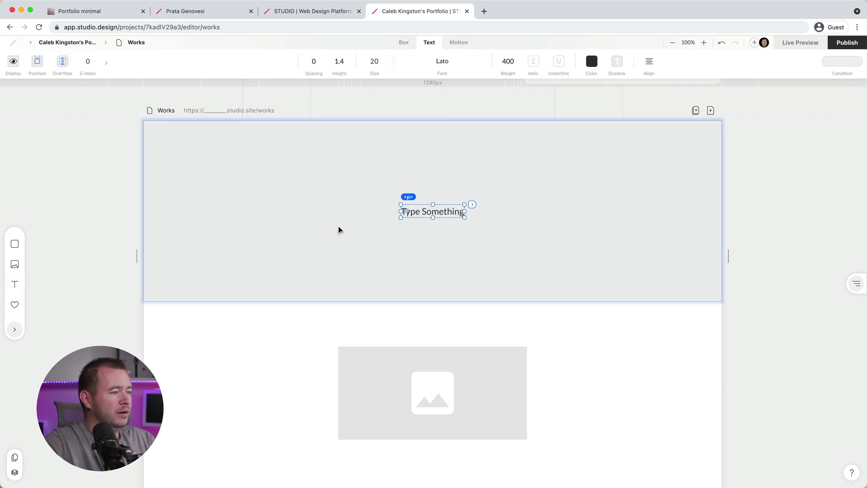
{"action": "double_click", "coordinate": [418, 210]}
{"action": "type", "text": "Works"}
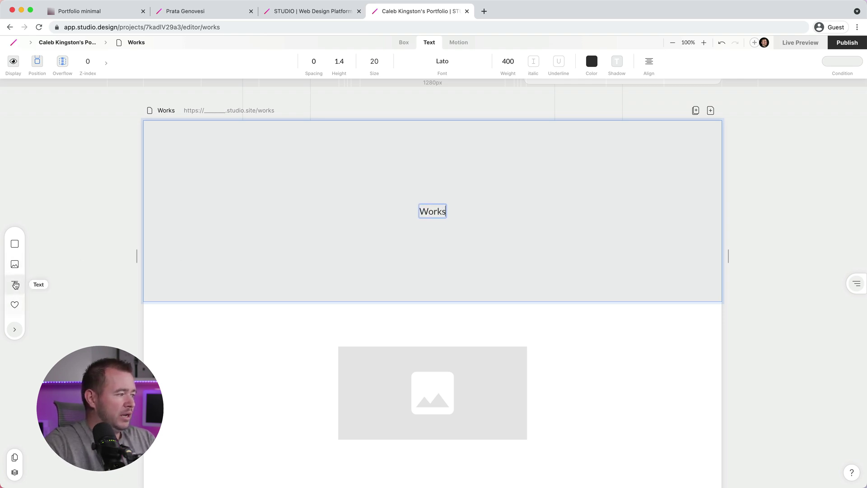
{"action": "left_click_drag", "start_coordinate": [15, 284], "coordinate": [461, 212]}
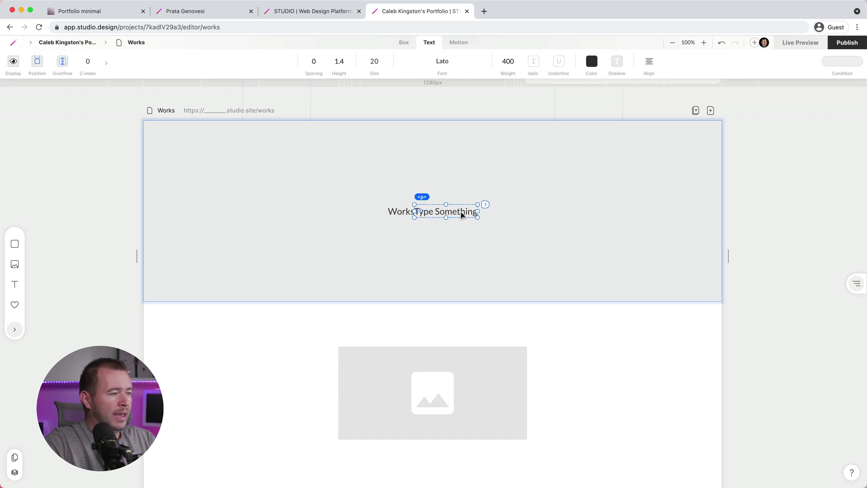
{"action": "double_click", "coordinate": [458, 211]}
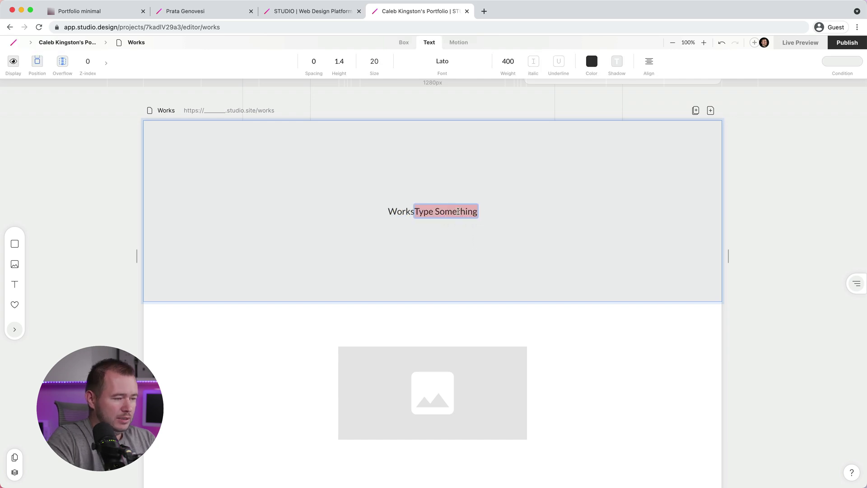
{"action": "type", "text": "Contact"}
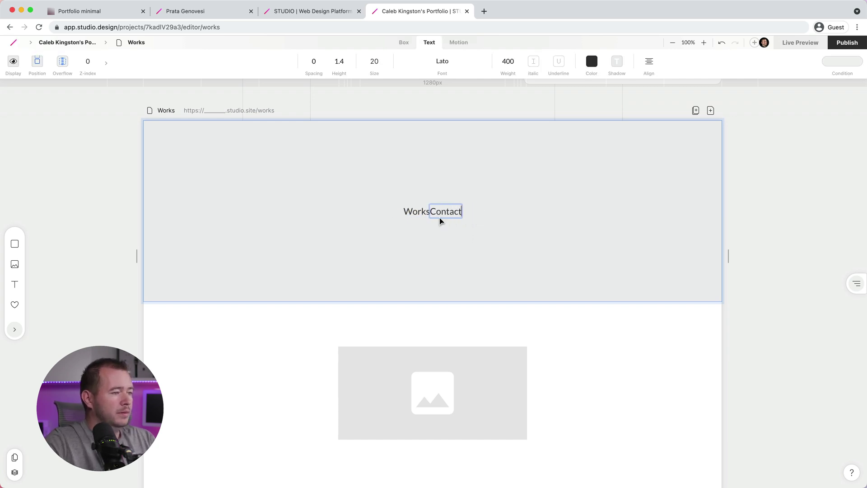
{"action": "key", "text": "Escape"}
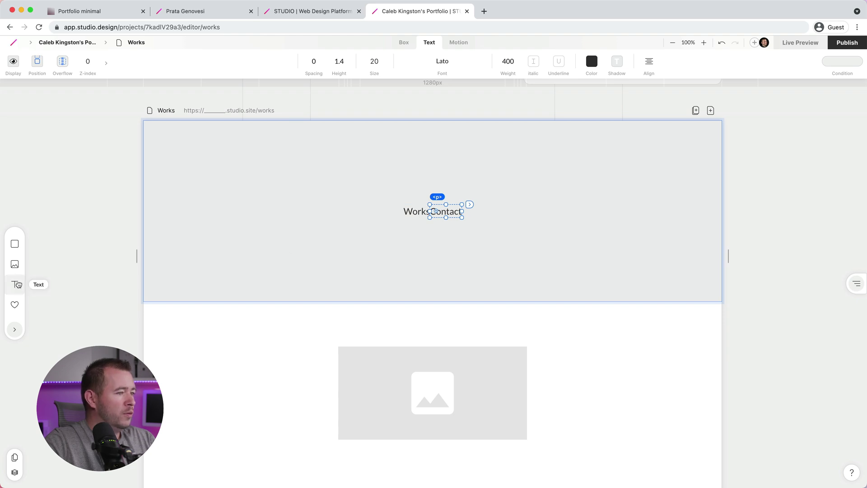
{"action": "left_click_drag", "start_coordinate": [14, 284], "coordinate": [427, 213]}
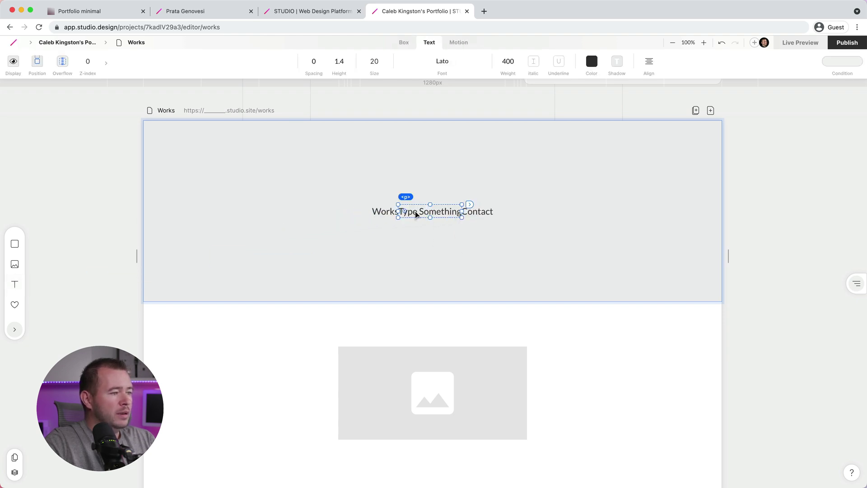
{"action": "double_click", "coordinate": [414, 212]}
{"action": "type", "text": "About"}
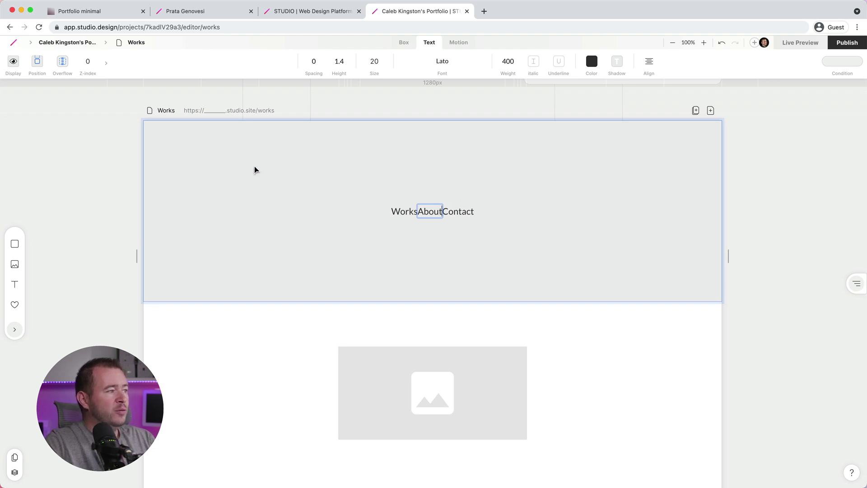
{"action": "key", "text": "Escape"}
{"action": "key", "text": "Escape"}
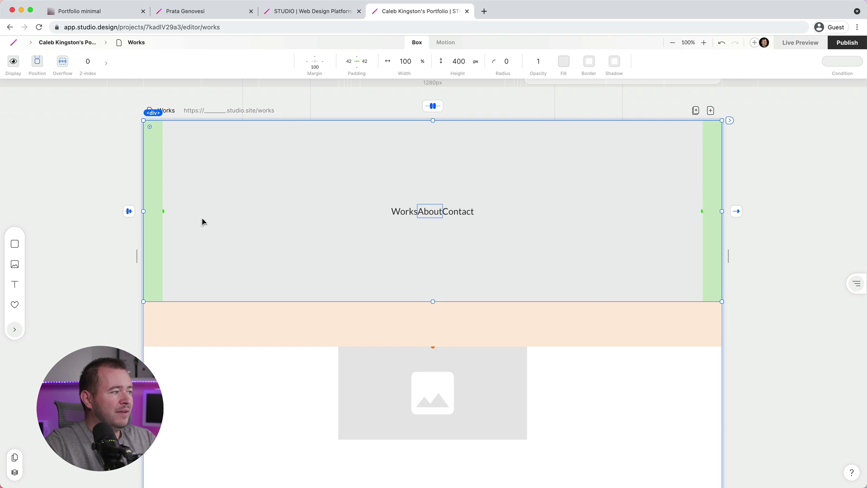
Try the header's vertical alignment options: top, centre, bottom and stretch.
{"action": "left_click", "coordinate": [129, 211]}
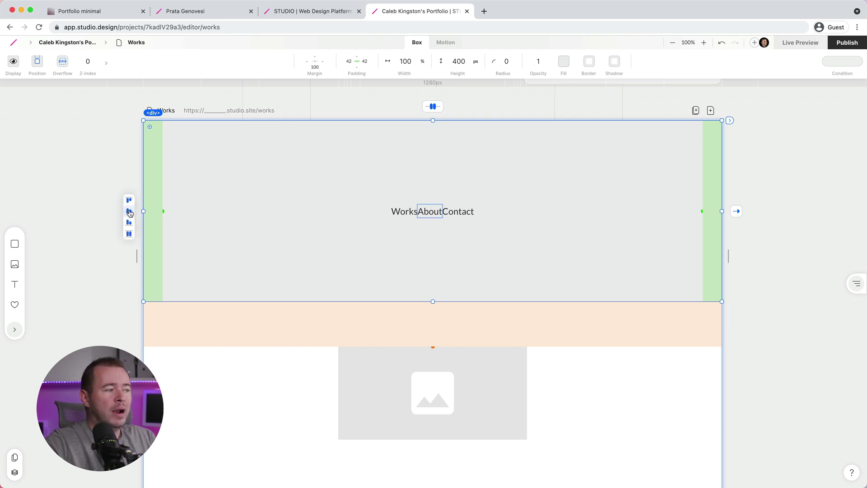
{"action": "left_click", "coordinate": [129, 199]}
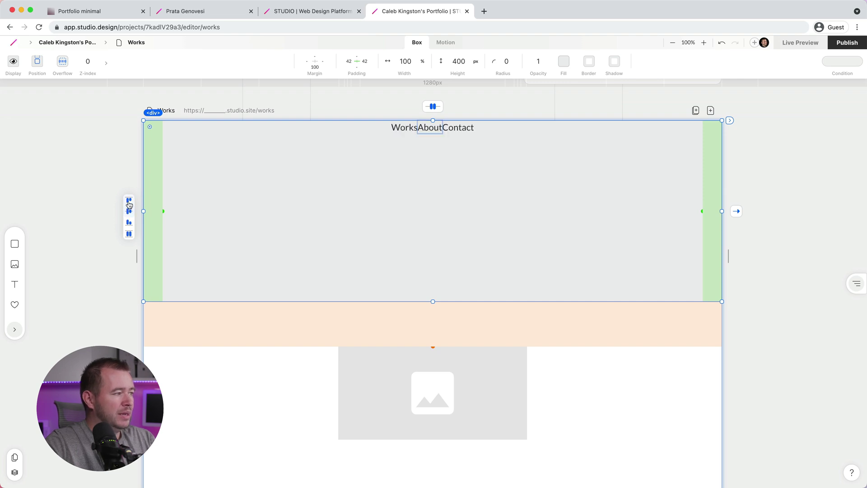
{"action": "left_click", "coordinate": [128, 211]}
{"action": "left_click", "coordinate": [128, 222]}
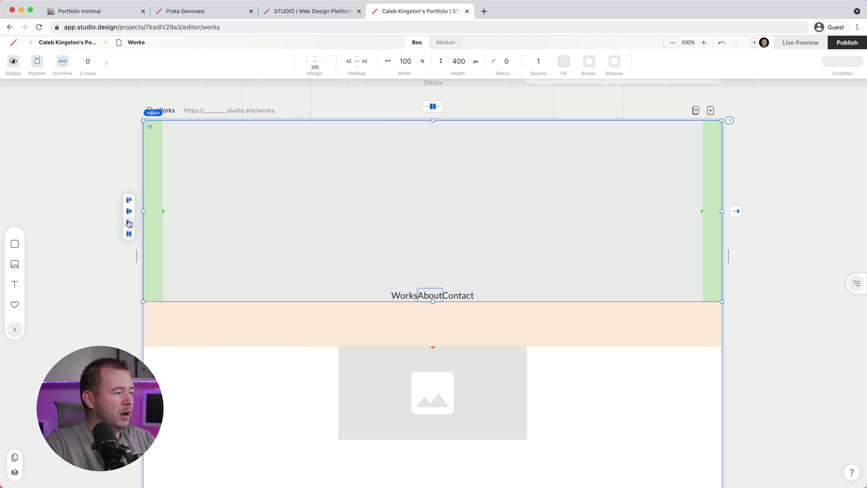
{"action": "left_click", "coordinate": [129, 234]}
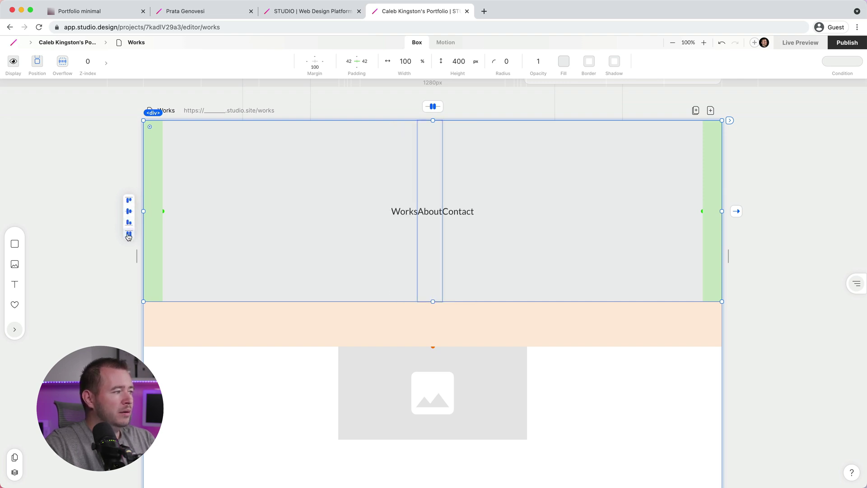
Test right, centre, space-between and space-around horizontal alignment for the nav items.
{"action": "left_click", "coordinate": [435, 117]}
{"action": "left_click", "coordinate": [432, 107]}
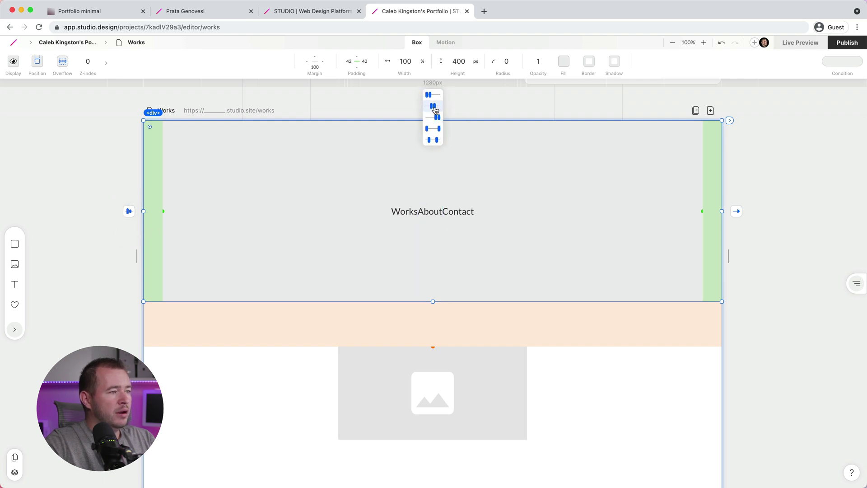
{"action": "left_click", "coordinate": [432, 97]}
{"action": "left_click", "coordinate": [433, 106]}
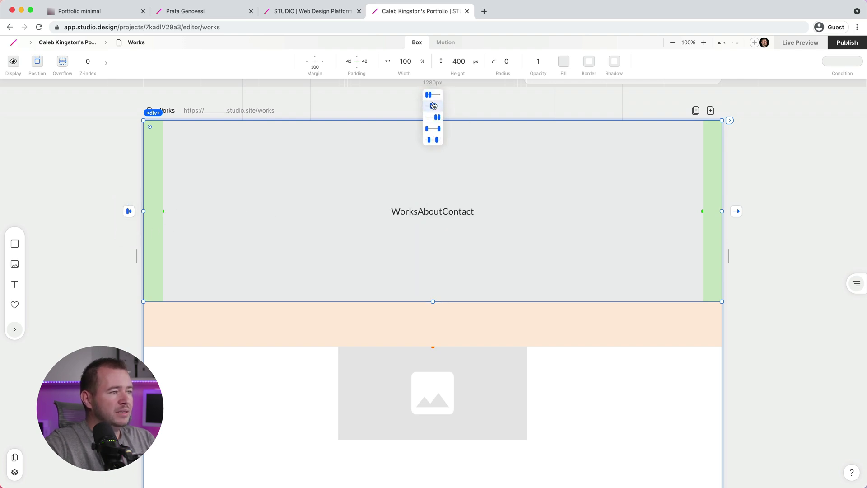
{"action": "left_click", "coordinate": [435, 117]}
{"action": "left_click", "coordinate": [431, 129]}
{"action": "left_click", "coordinate": [431, 140]}
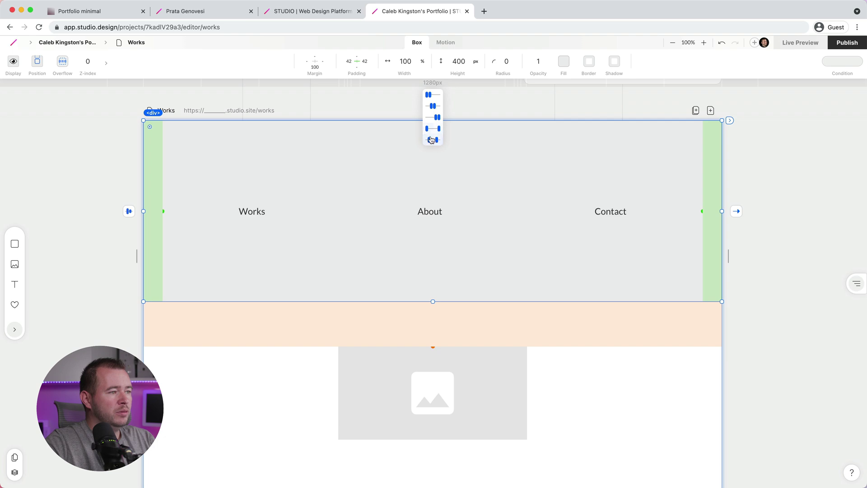
After retrying right, centre and even spacing, align the nav items to the left.
{"action": "left_click", "coordinate": [434, 117]}
{"action": "left_click", "coordinate": [433, 106]}
{"action": "left_click", "coordinate": [433, 95]}
{"action": "left_click", "coordinate": [432, 106]}
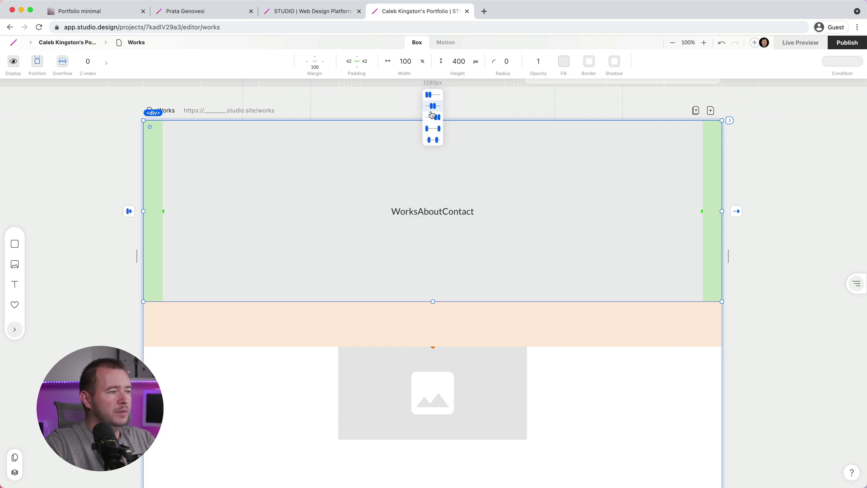
{"action": "left_click", "coordinate": [431, 140]}
{"action": "left_click", "coordinate": [433, 95]}
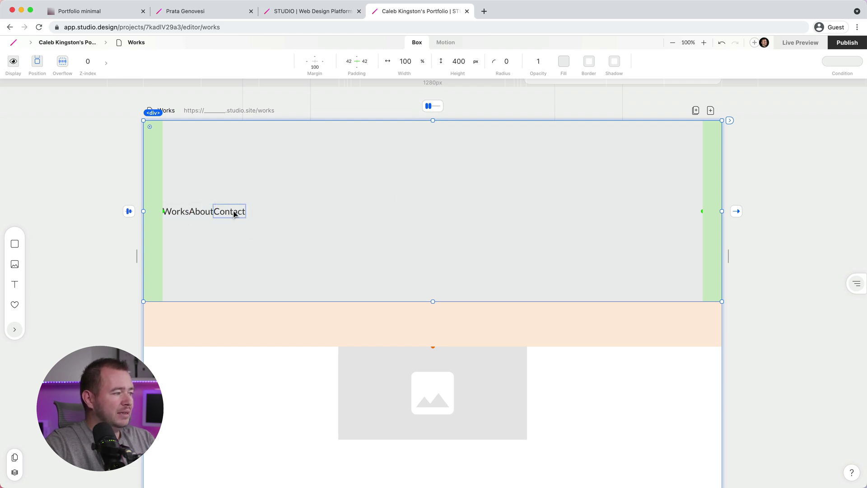
Select Works, About and Contact and switch their font from Lato to Google's Playfair Display.
{"action": "left_click", "coordinate": [174, 211]}
{"action": "left_click", "coordinate": [202, 212], "text": "shift"}
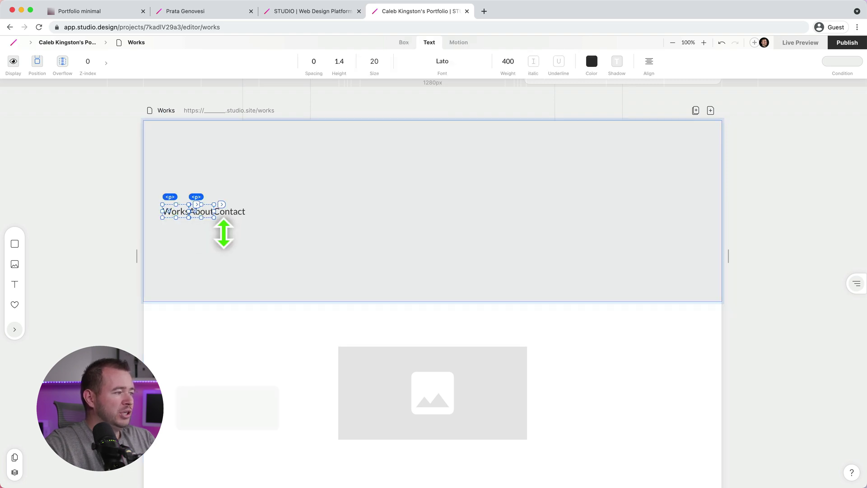
{"action": "left_click", "coordinate": [231, 213], "text": "shift"}
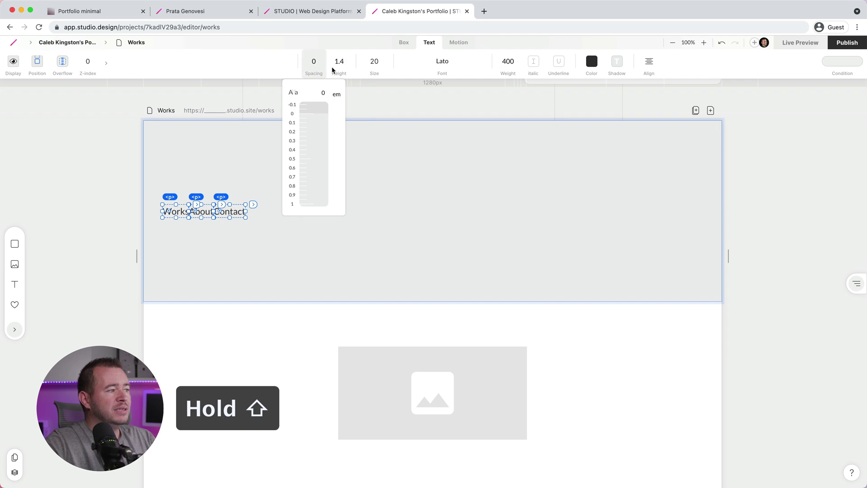
{"action": "mouse_move", "coordinate": [524, 67]}
{"action": "mouse_move", "coordinate": [443, 68]}
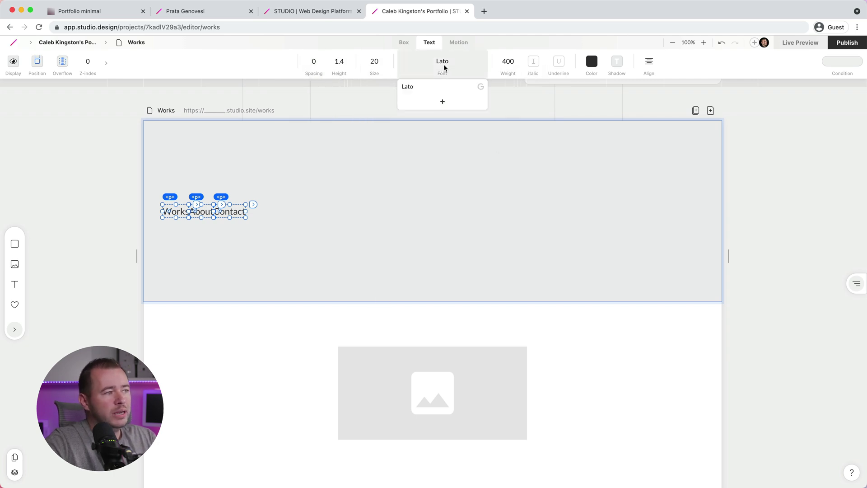
{"action": "left_click", "coordinate": [443, 104]}
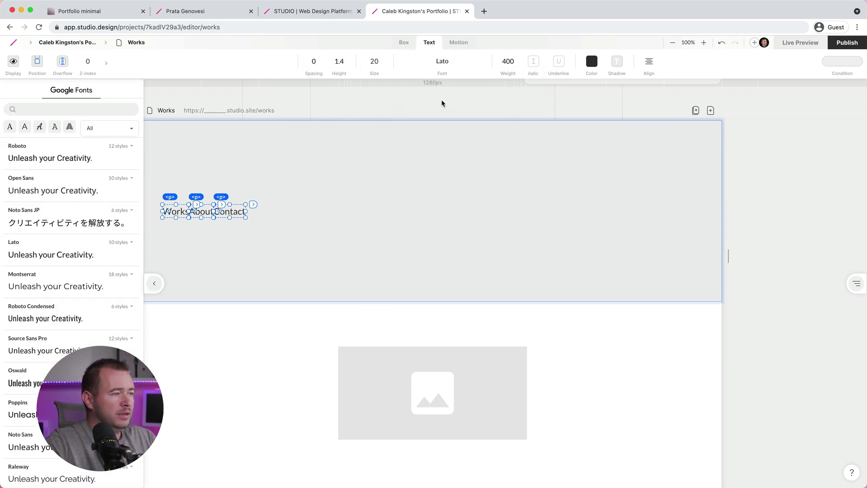
{"action": "scroll", "coordinate": [79, 262], "scroll_direction": "down", "scroll_amount": 5}
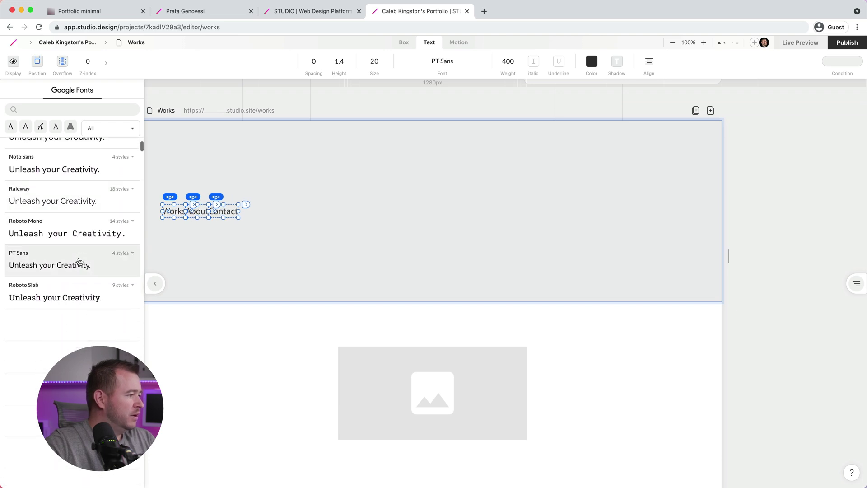
{"action": "scroll", "coordinate": [72, 271], "scroll_direction": "down", "scroll_amount": 1}
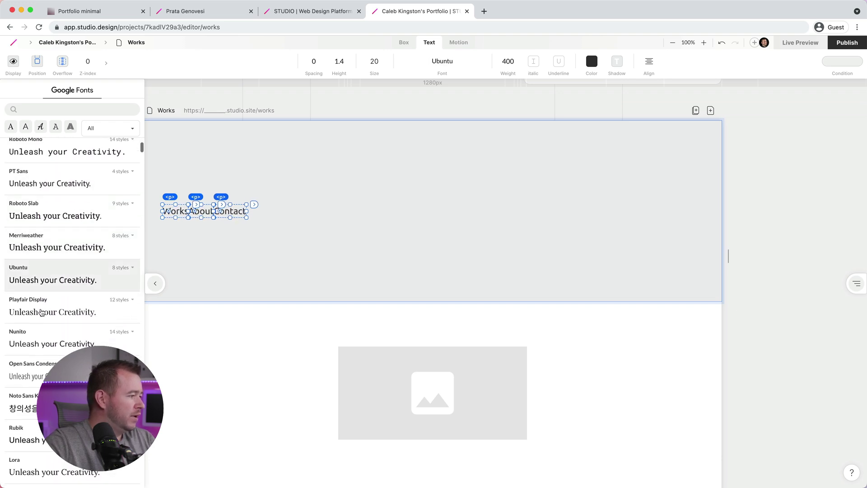
{"action": "left_click", "coordinate": [39, 312]}
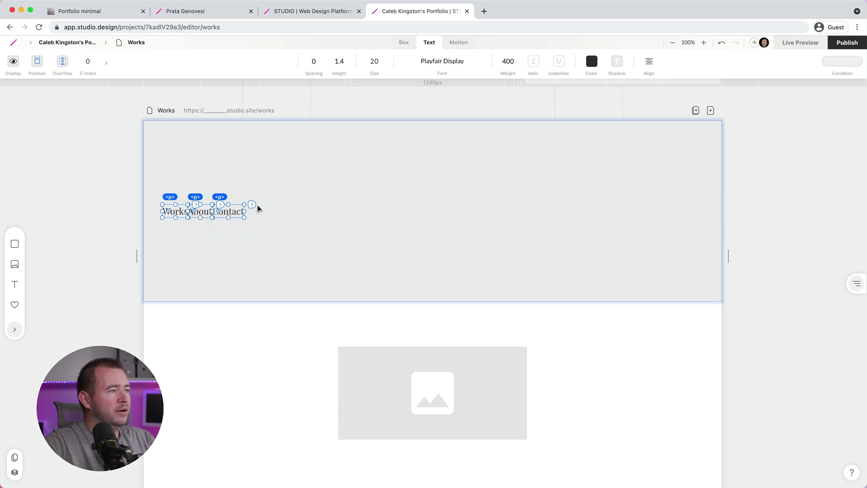
Give each nav link a 30px right margin, then select the grey header section.
{"action": "left_click", "coordinate": [404, 43]}
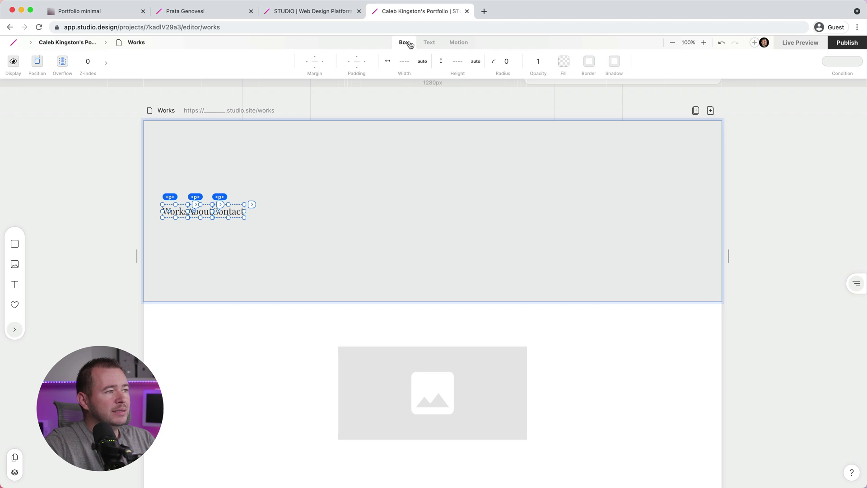
{"action": "left_click", "coordinate": [322, 62]}
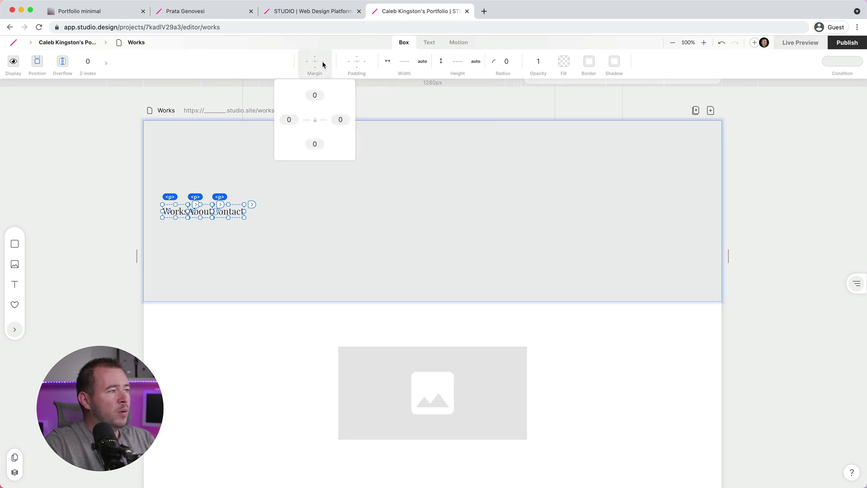
{"action": "left_click", "coordinate": [341, 119]}
{"action": "type", "text": "30"}
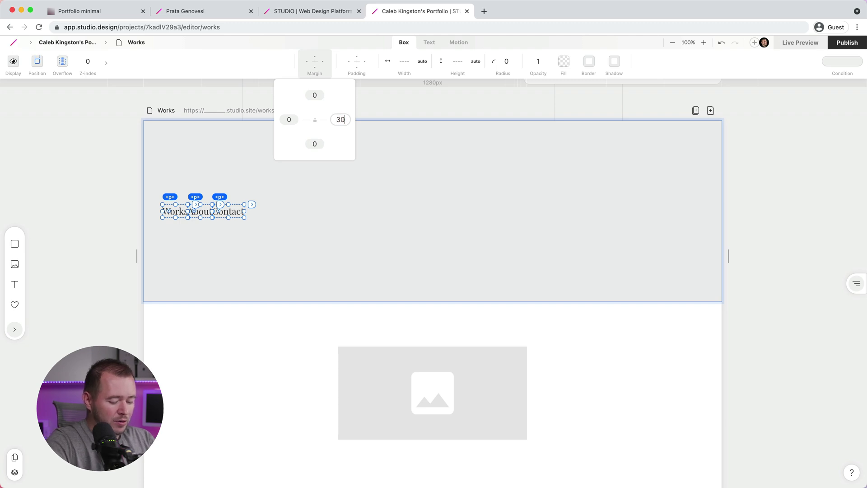
{"action": "key", "text": "Return"}
{"action": "left_click", "coordinate": [199, 211]}
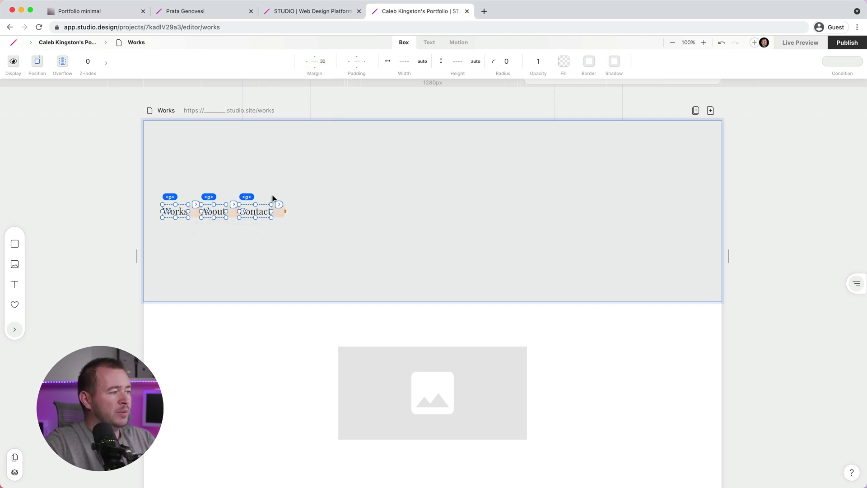
{"action": "left_click", "coordinate": [300, 255]}
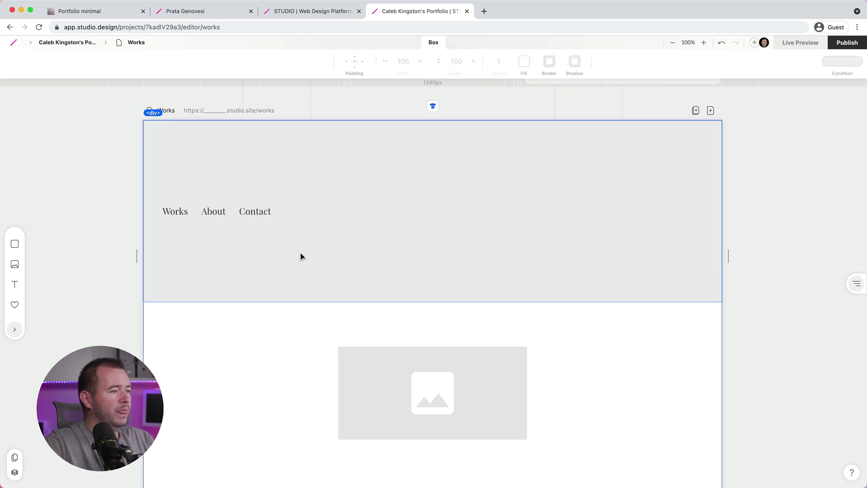
{"action": "scroll", "coordinate": [301, 256], "scroll_direction": "down", "scroll_amount": 3}
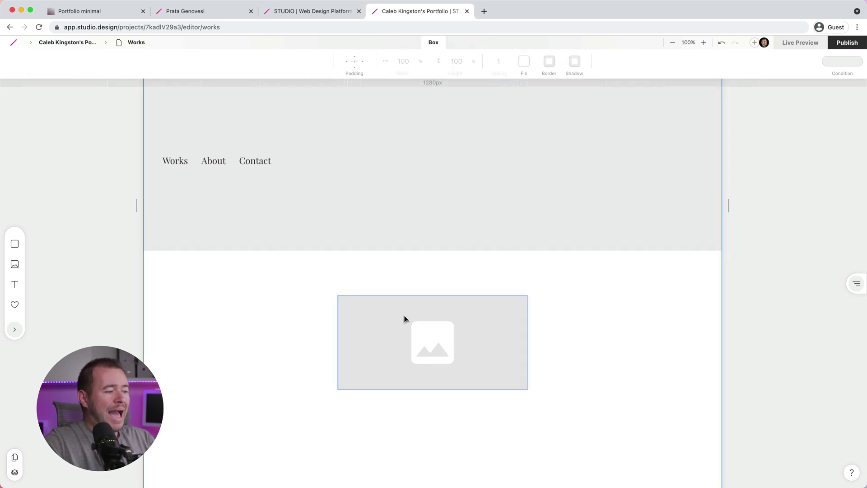
Search stock images for 'iPhone app' and place the first photo in the image placeholder.
{"action": "left_click", "coordinate": [404, 320]}
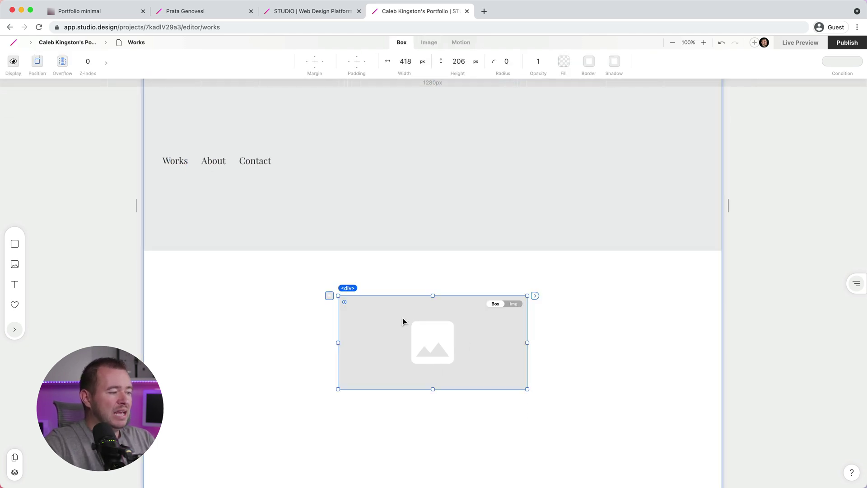
{"action": "left_click", "coordinate": [329, 296]}
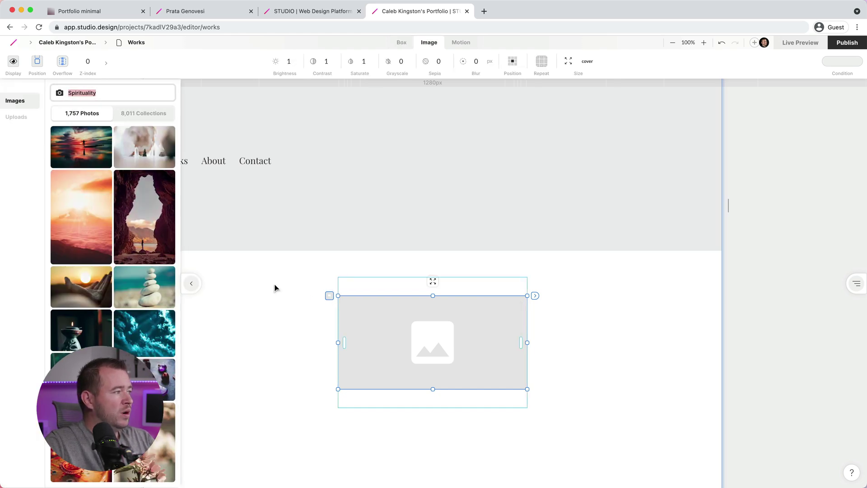
{"action": "left_click", "coordinate": [132, 235]}
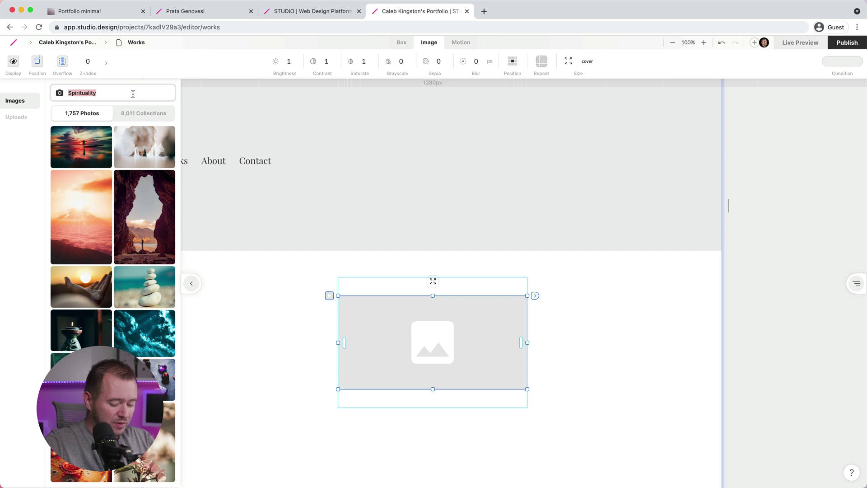
{"action": "key", "text": "BackSpace"}
{"action": "type", "text": "iPhone app"}
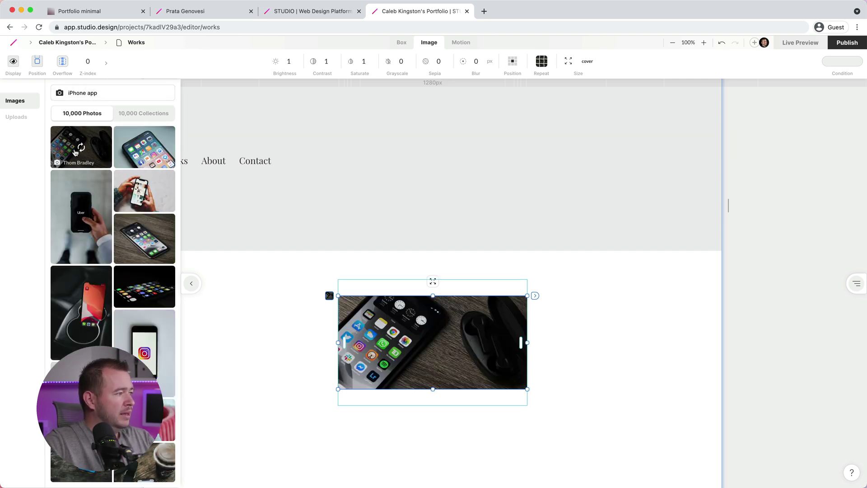
{"action": "left_click", "coordinate": [71, 150]}
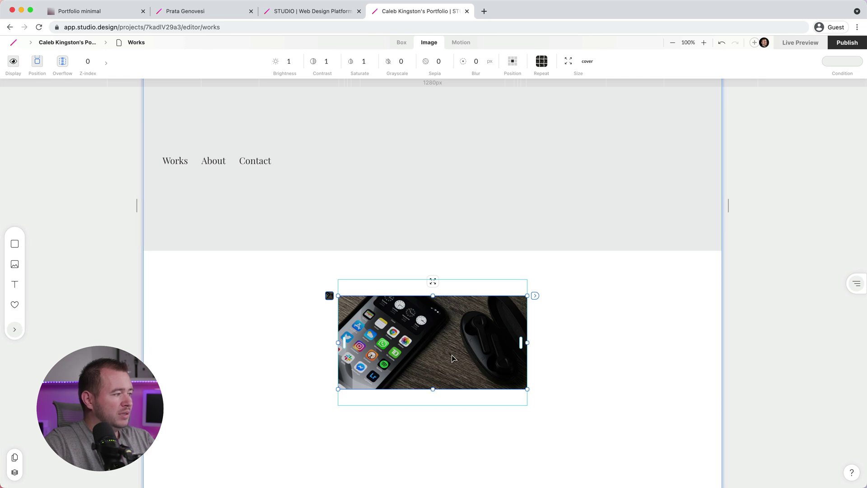
Adjust the width of the iPhone image box and deselect it.
{"action": "left_click", "coordinate": [329, 296]}
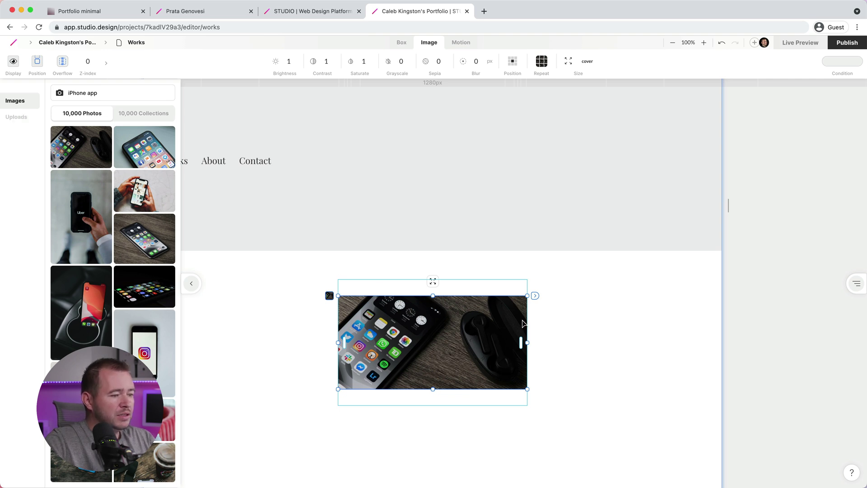
{"action": "left_click_drag", "start_coordinate": [550, 362], "coordinate": [523, 370]}
{"action": "left_click", "coordinate": [260, 343]}
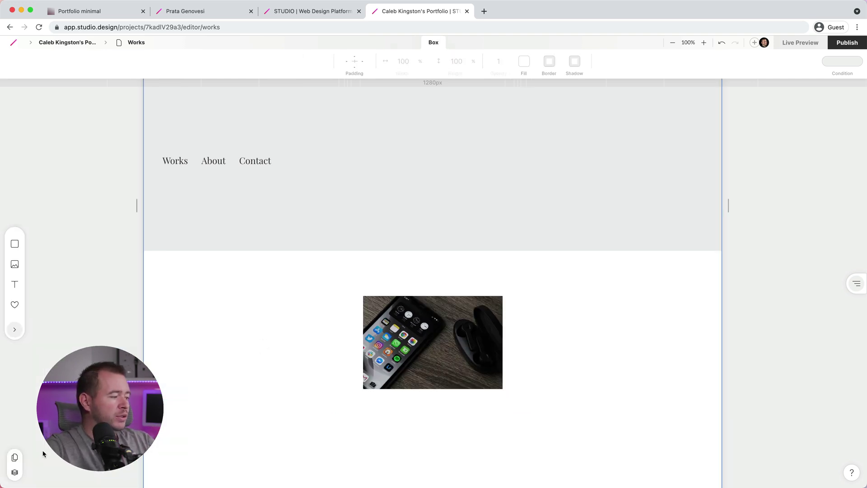
Review the Box and Image layers, moving the iPhone image above the header and back below.
{"action": "left_click", "coordinate": [14, 472]}
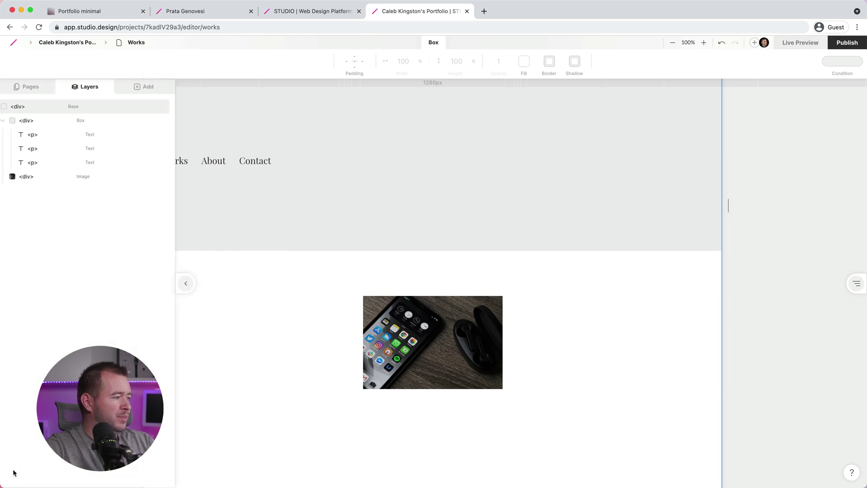
{"action": "left_click", "coordinate": [28, 122]}
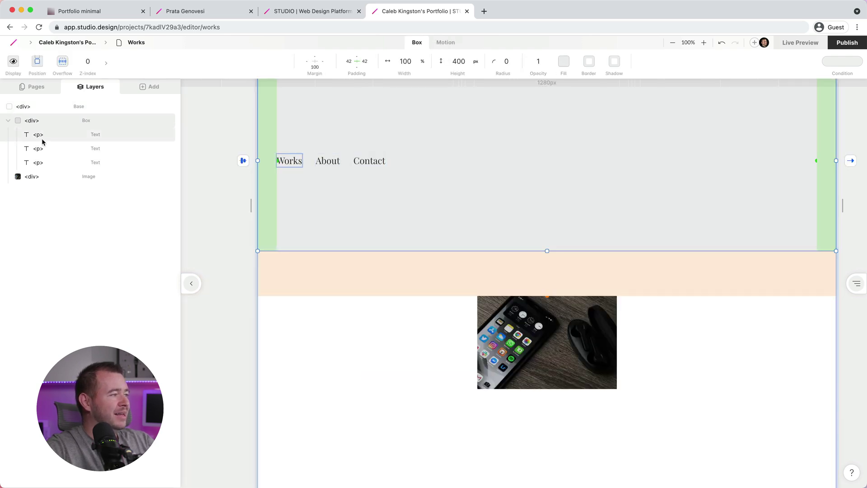
{"action": "left_click", "coordinate": [36, 180]}
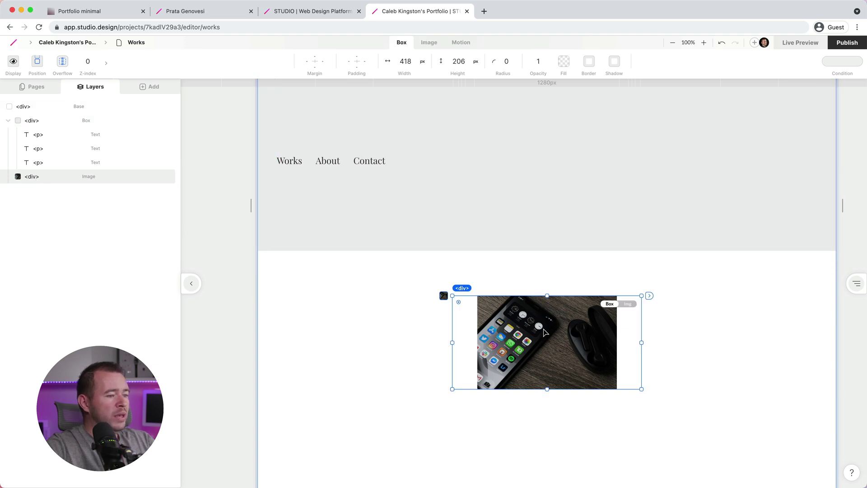
{"action": "left_click_drag", "start_coordinate": [515, 347], "coordinate": [507, 117]}
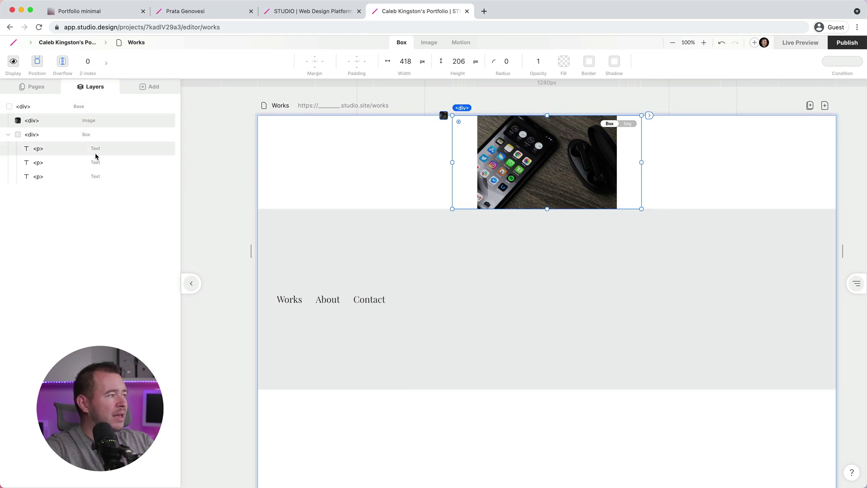
{"action": "left_click_drag", "start_coordinate": [513, 159], "coordinate": [514, 426]}
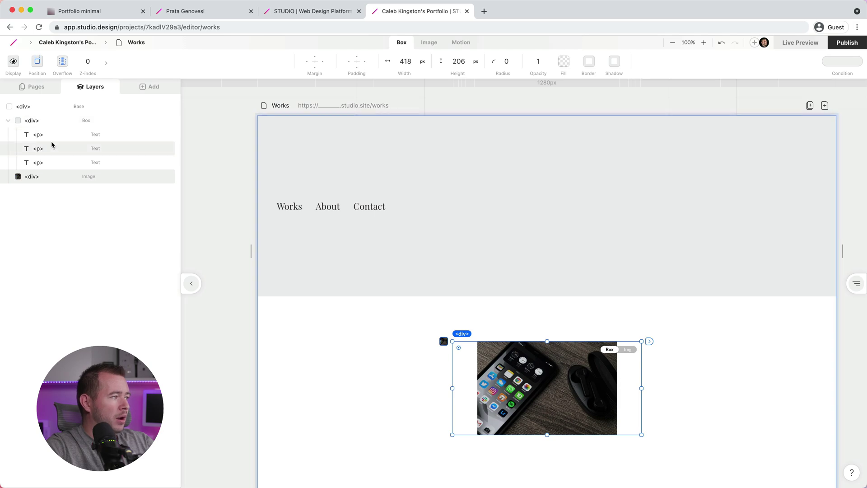